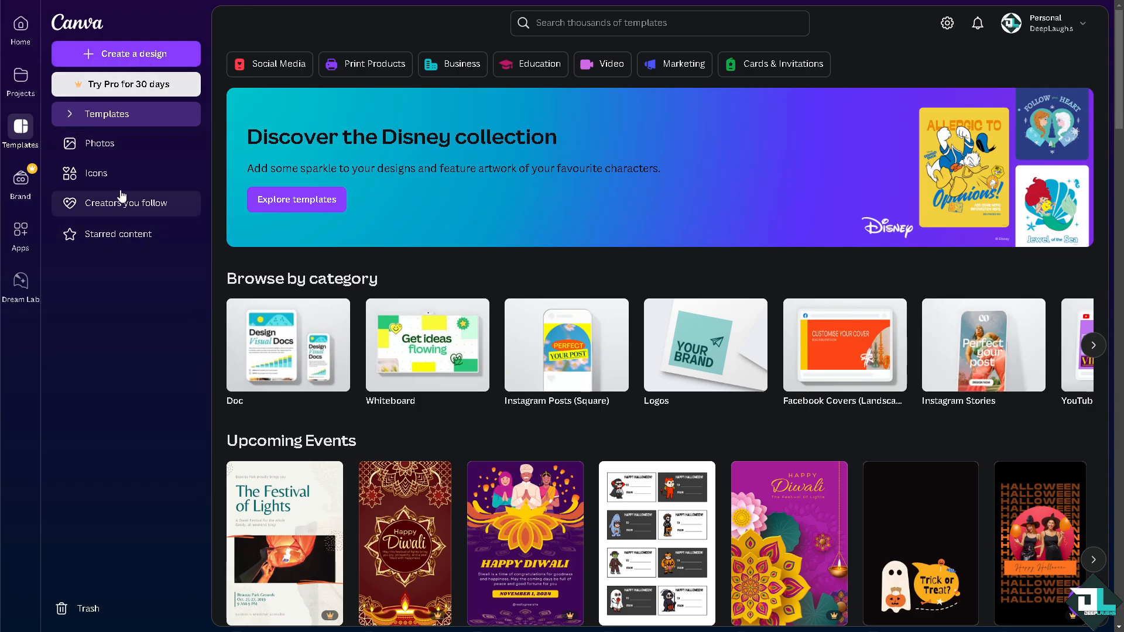
Browse the template categories and open YouTube Thumbnails
{"action": "left_click", "coordinate": [1093, 346]}
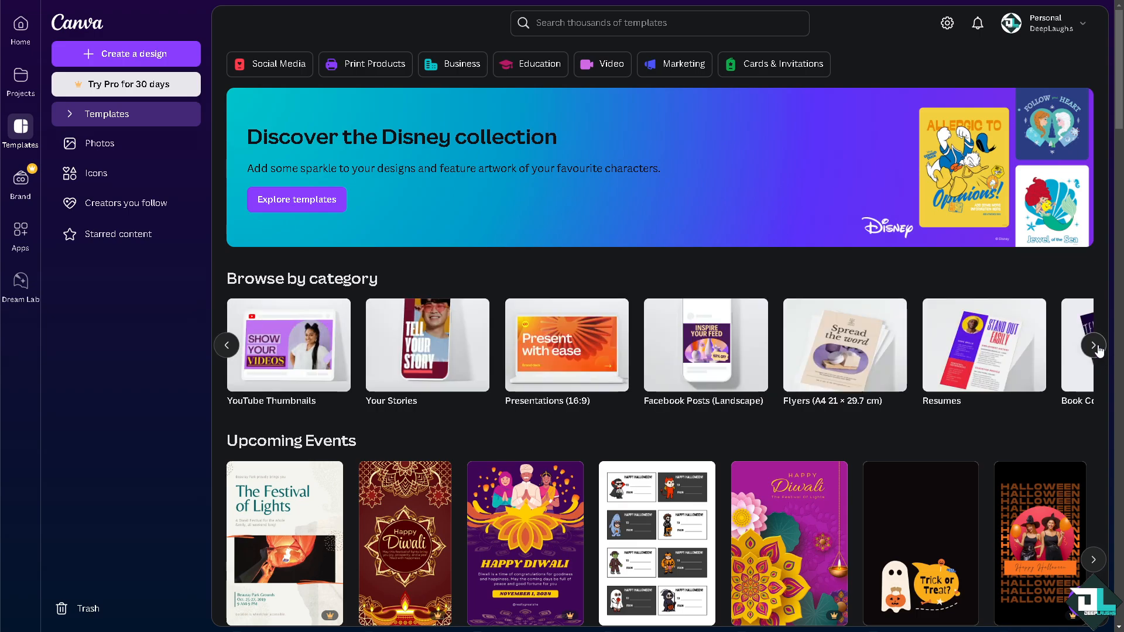
{"action": "left_click", "coordinate": [280, 343]}
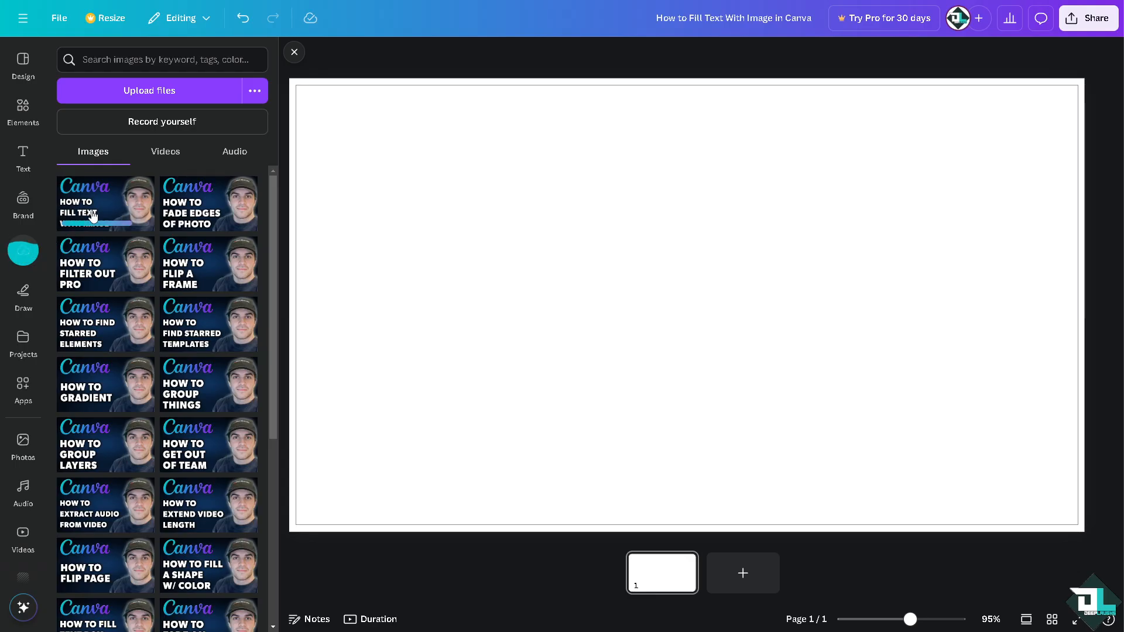
Place the uploaded "How to Fill Text with Image" thumbnail on the page and enlarge it to the page margins
{"action": "left_click", "coordinate": [94, 210]}
{"action": "left_click", "coordinate": [294, 52]}
{"action": "left_click_drag", "start_coordinate": [489, 214], "coordinate": [338, 131]}
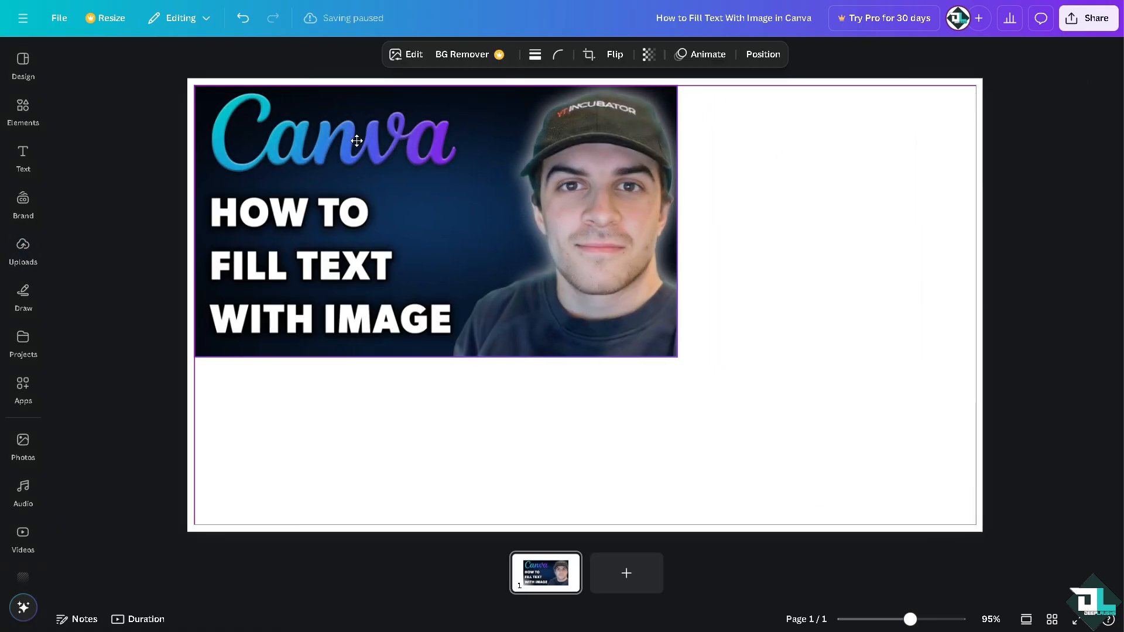
{"action": "left_click_drag", "start_coordinate": [679, 356], "coordinate": [979, 525]}
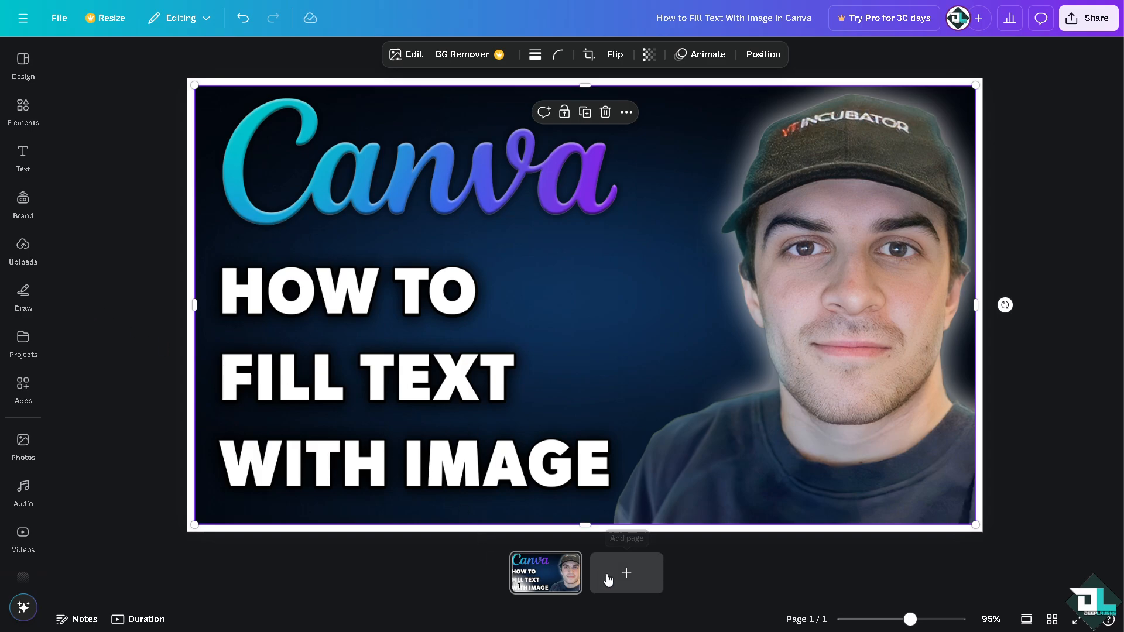
Add a second page and open the full Frames collection among the elements
{"action": "left_click", "coordinate": [626, 573]}
{"action": "left_click", "coordinate": [22, 107]}
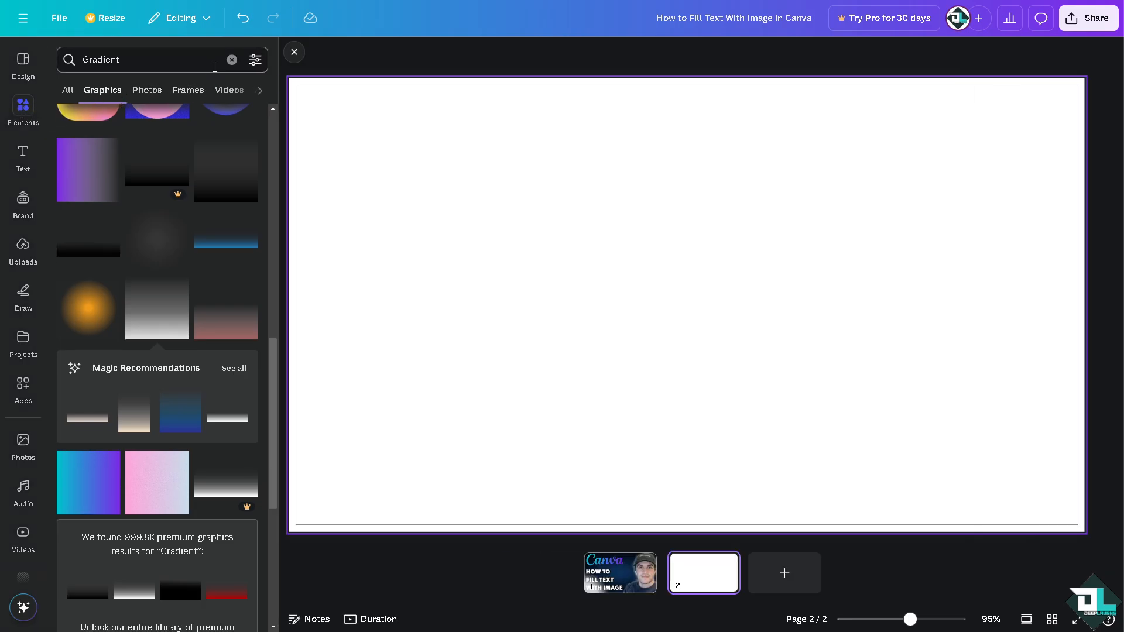
{"action": "left_click", "coordinate": [232, 60]}
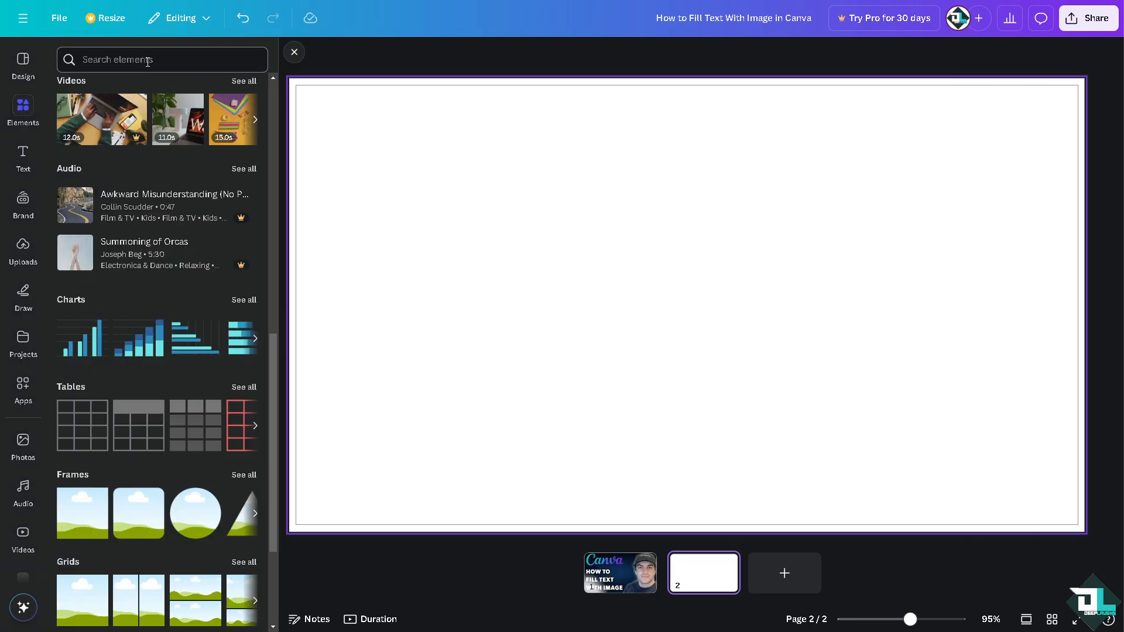
{"action": "left_click", "coordinate": [147, 61]}
{"action": "type", "text": "frames"}
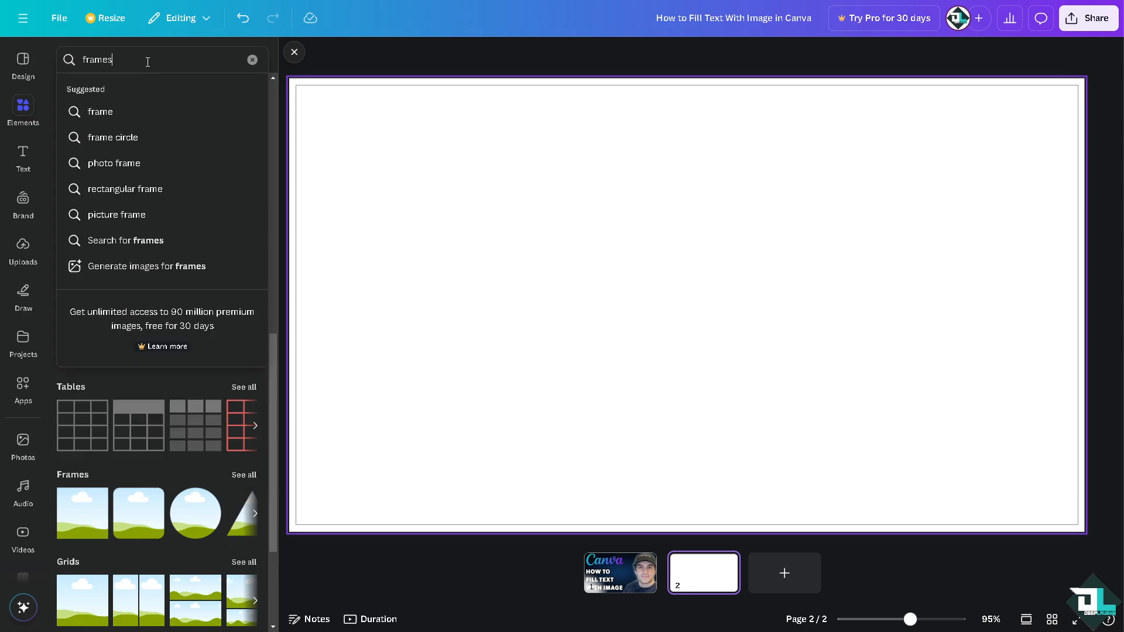
{"action": "left_click", "coordinate": [244, 475]}
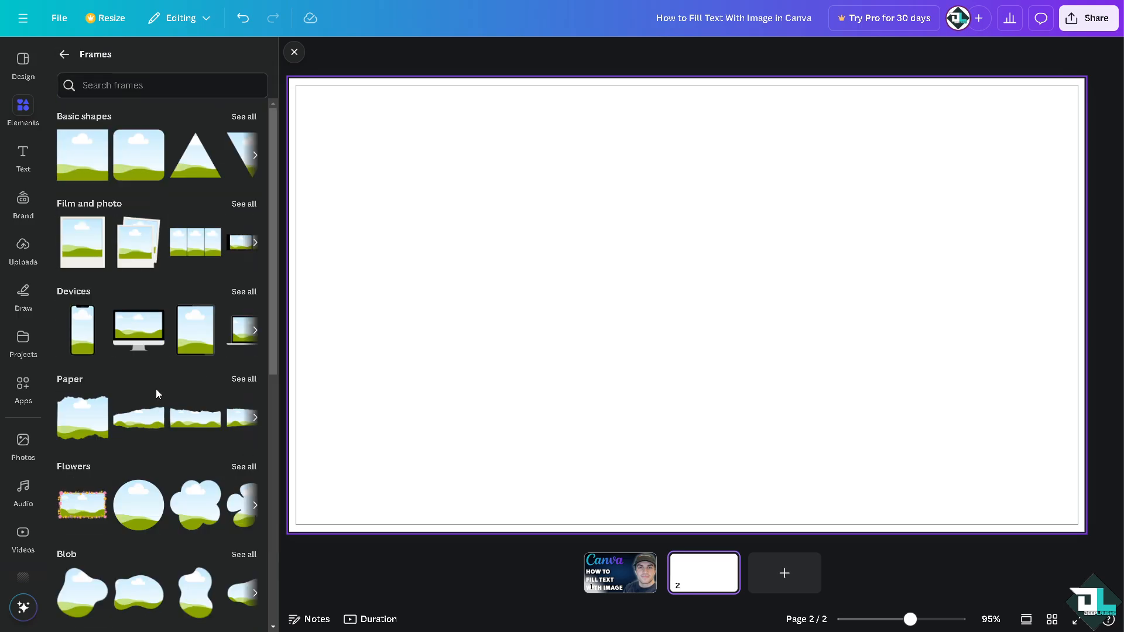
Insert the letter D frame, without keeping a letter A, and shrink it in the page's upper-left corner
{"action": "scroll", "coordinate": [156, 395], "scroll_direction": "down", "scroll_amount": 3}
{"action": "scroll", "coordinate": [118, 498], "scroll_direction": "down", "scroll_amount": 2}
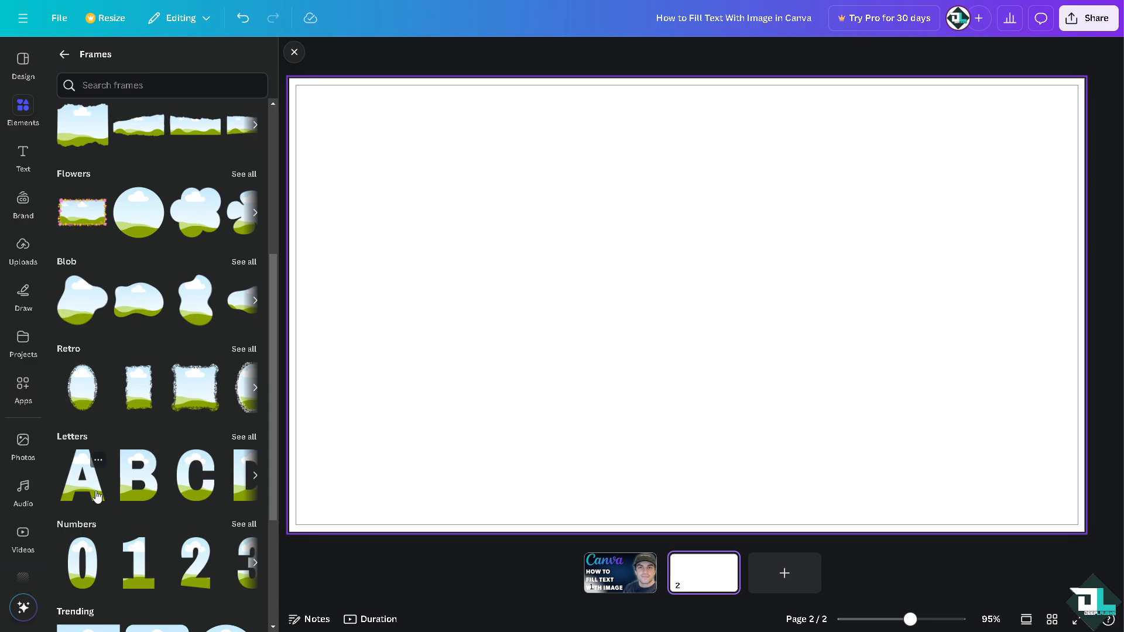
{"action": "left_click", "coordinate": [93, 489]}
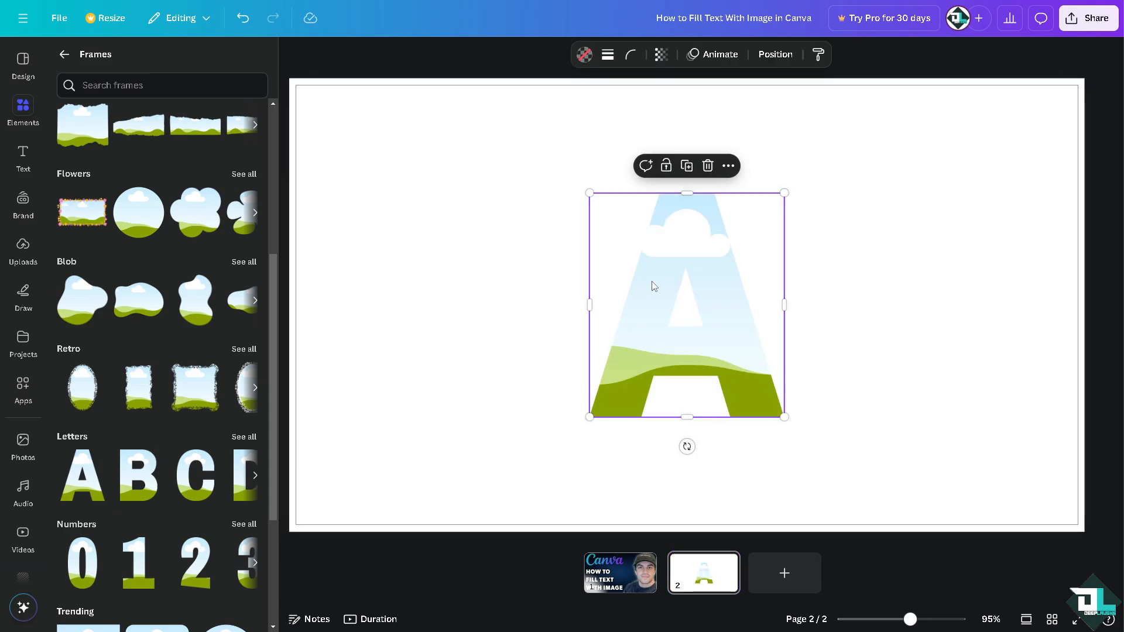
{"action": "key", "text": "Delete"}
{"action": "left_click", "coordinate": [243, 455]}
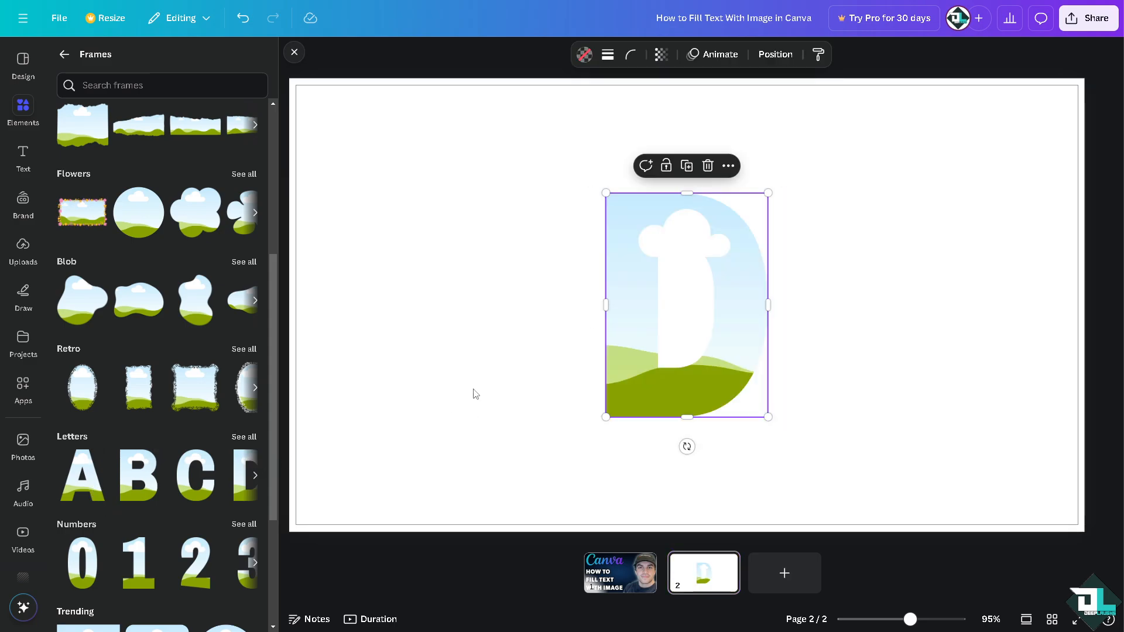
{"action": "left_click_drag", "start_coordinate": [620, 283], "coordinate": [326, 174]}
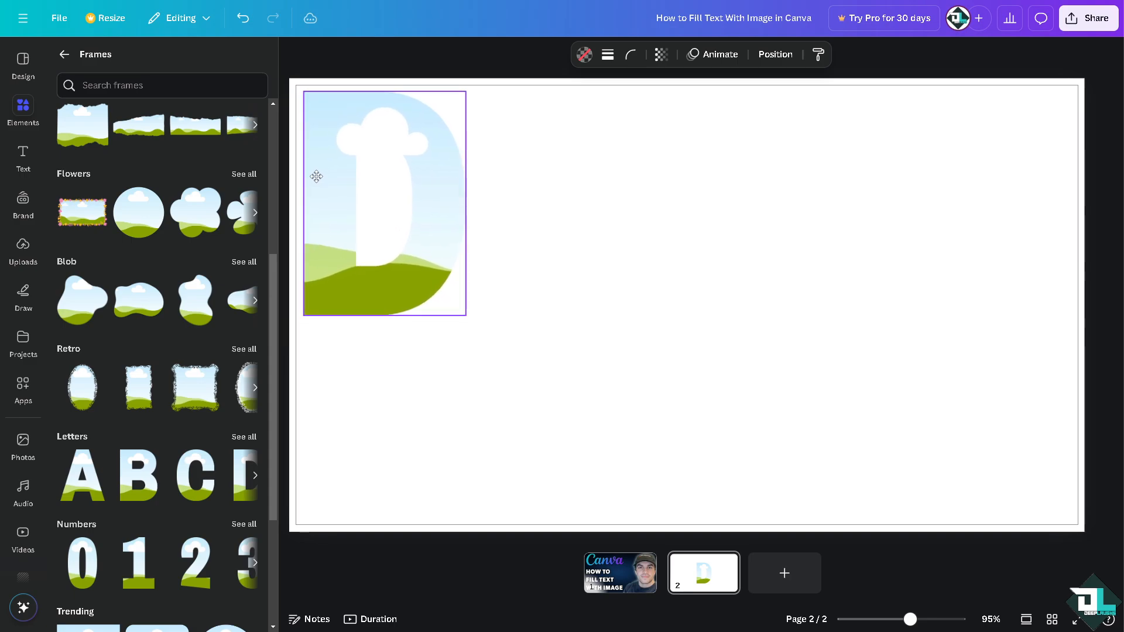
{"action": "left_click_drag", "start_coordinate": [467, 315], "coordinate": [419, 251]}
Add two letter E frames to the right of the D and scale both to about its height
{"action": "left_click", "coordinate": [244, 437]}
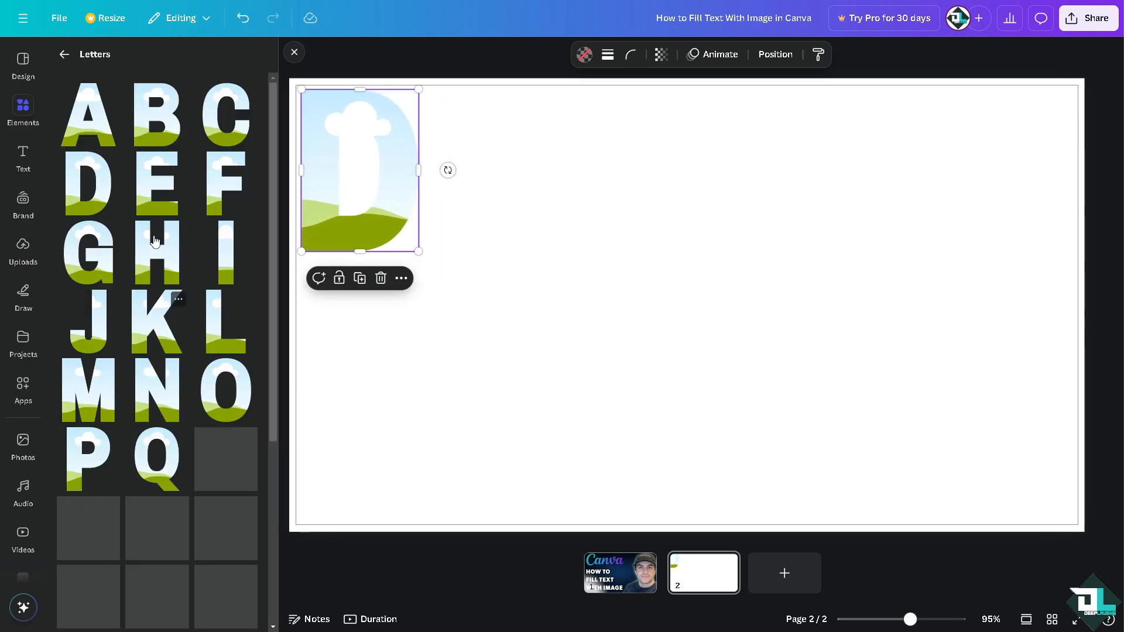
{"action": "left_click", "coordinate": [157, 183]}
{"action": "left_click_drag", "start_coordinate": [650, 258], "coordinate": [487, 160]}
{"action": "left_click_drag", "start_coordinate": [599, 318], "coordinate": [668, 219]}
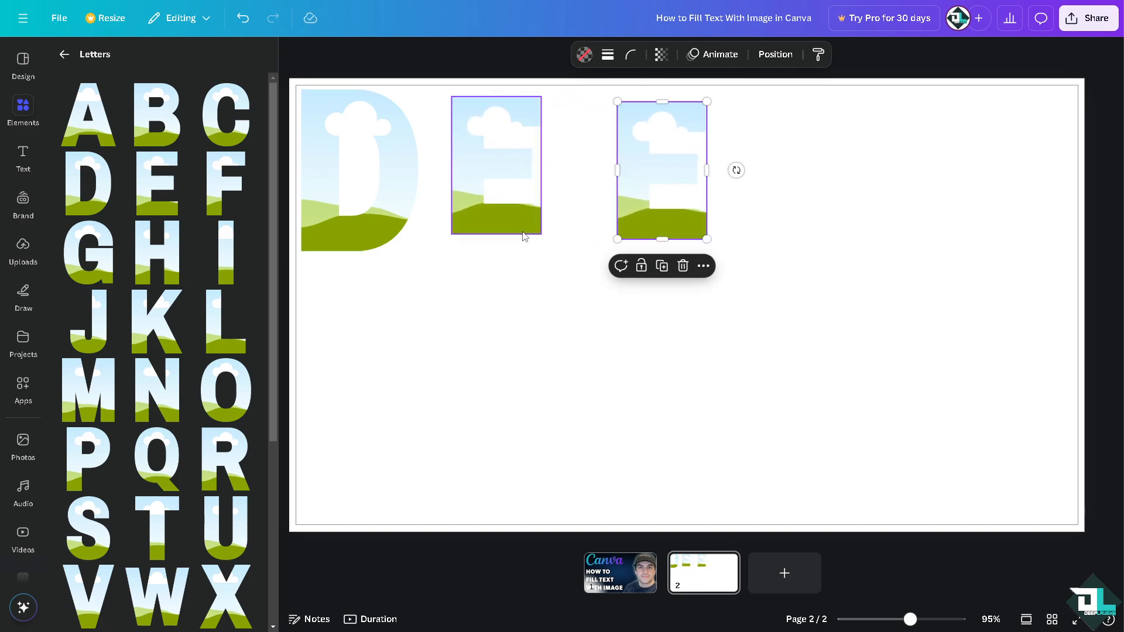
{"action": "left_click", "coordinate": [523, 231]}
{"action": "left_click_drag", "start_coordinate": [541, 236], "coordinate": [557, 258]}
{"action": "left_click_drag", "start_coordinate": [641, 229], "coordinate": [604, 226]}
{"action": "left_click_drag", "start_coordinate": [669, 240], "coordinate": [688, 267]}
Add a letter P frame after the second E and scale it down to complete the word DEEP
{"action": "left_click", "coordinate": [98, 451]}
{"action": "left_click_drag", "start_coordinate": [678, 326], "coordinate": [794, 228]}
{"action": "left_click_drag", "start_coordinate": [876, 320], "coordinate": [840, 267]}
Add letter frames L, A and U side by side to start a second row below DEEP
{"action": "left_click", "coordinate": [239, 346]}
{"action": "left_click_drag", "start_coordinate": [652, 293], "coordinate": [346, 378]}
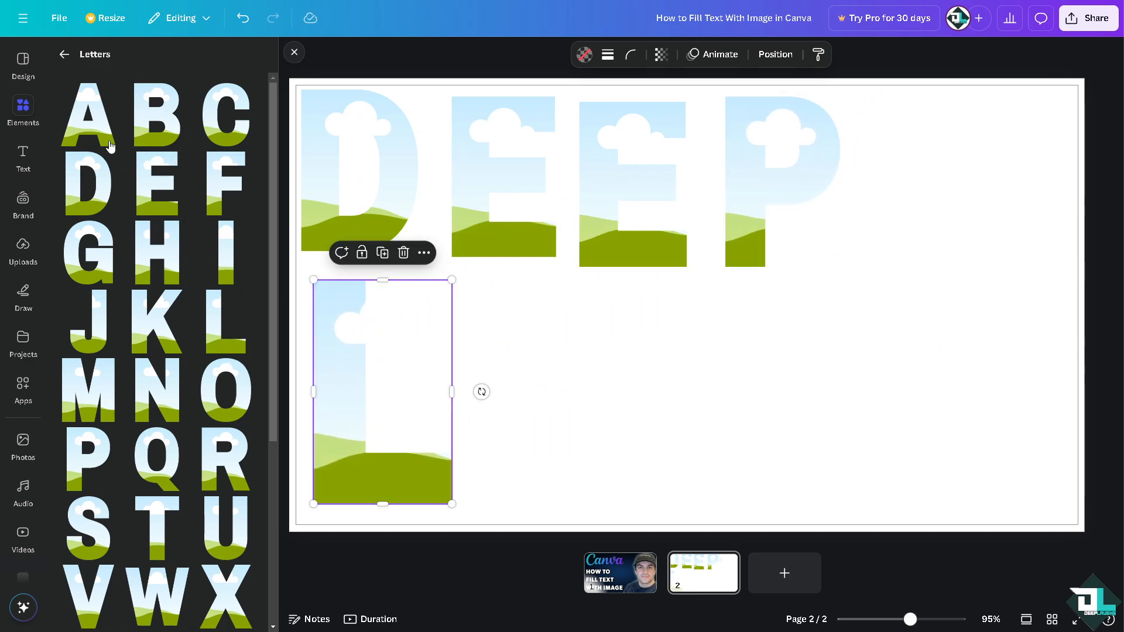
{"action": "left_click_drag", "start_coordinate": [616, 345], "coordinate": [534, 404]}
{"action": "scroll", "coordinate": [234, 398], "scroll_direction": "down", "scroll_amount": 1}
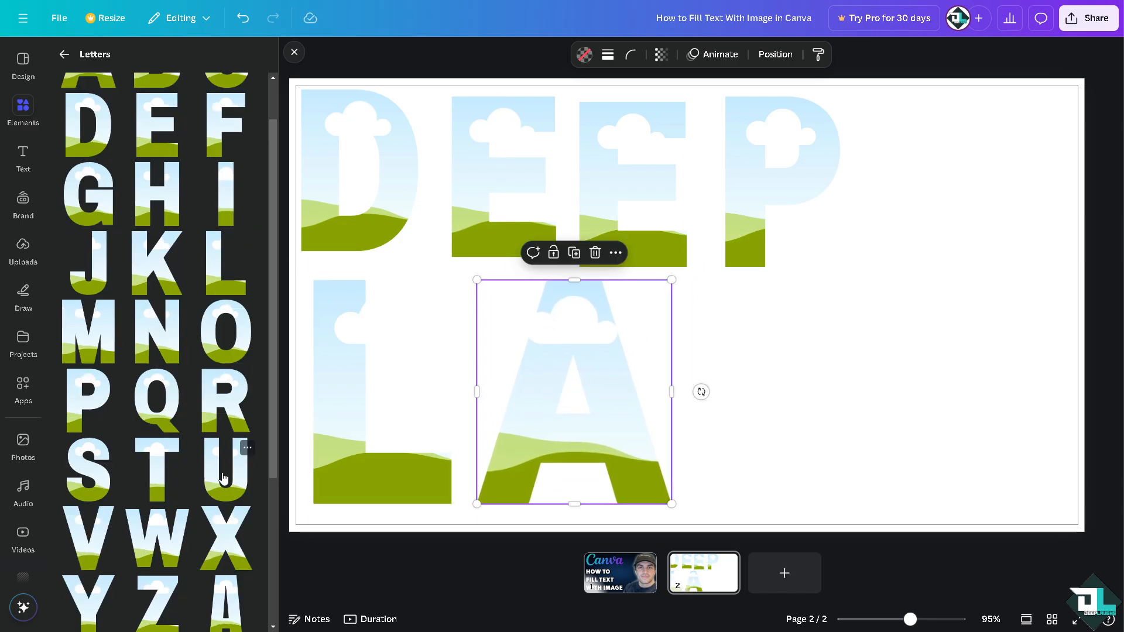
{"action": "left_click", "coordinate": [217, 477]}
{"action": "left_click_drag", "start_coordinate": [740, 361], "coordinate": [826, 451]}
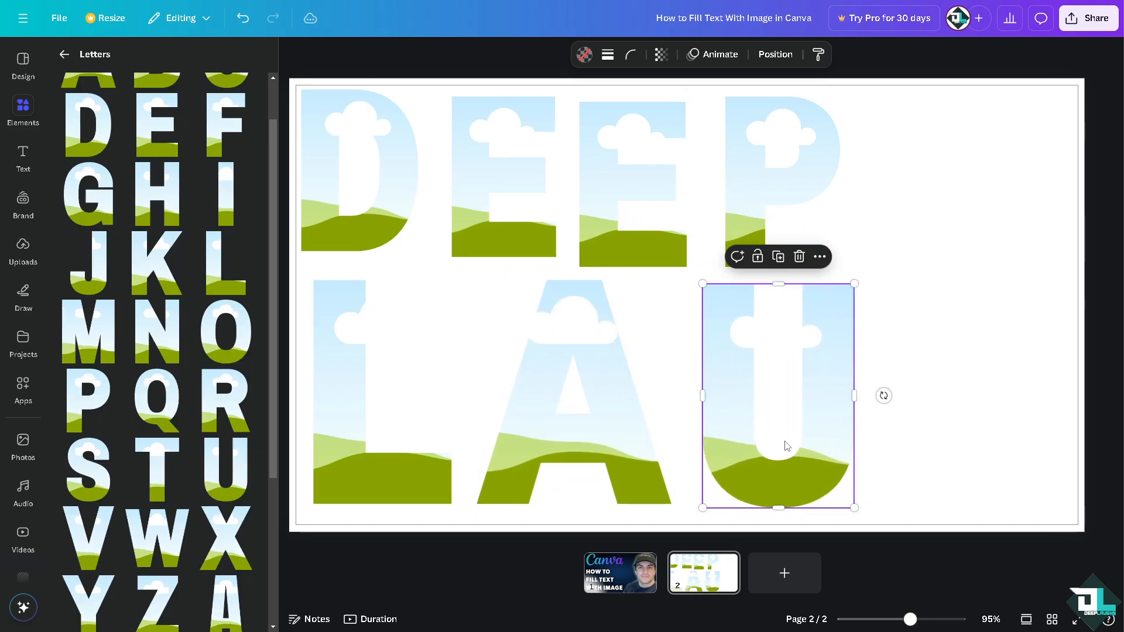
Select the L, A and U frames together and shrink them to make room in the second row
{"action": "left_click", "coordinate": [622, 426], "text": "shift"}
{"action": "left_click", "coordinate": [402, 404], "text": "shift"}
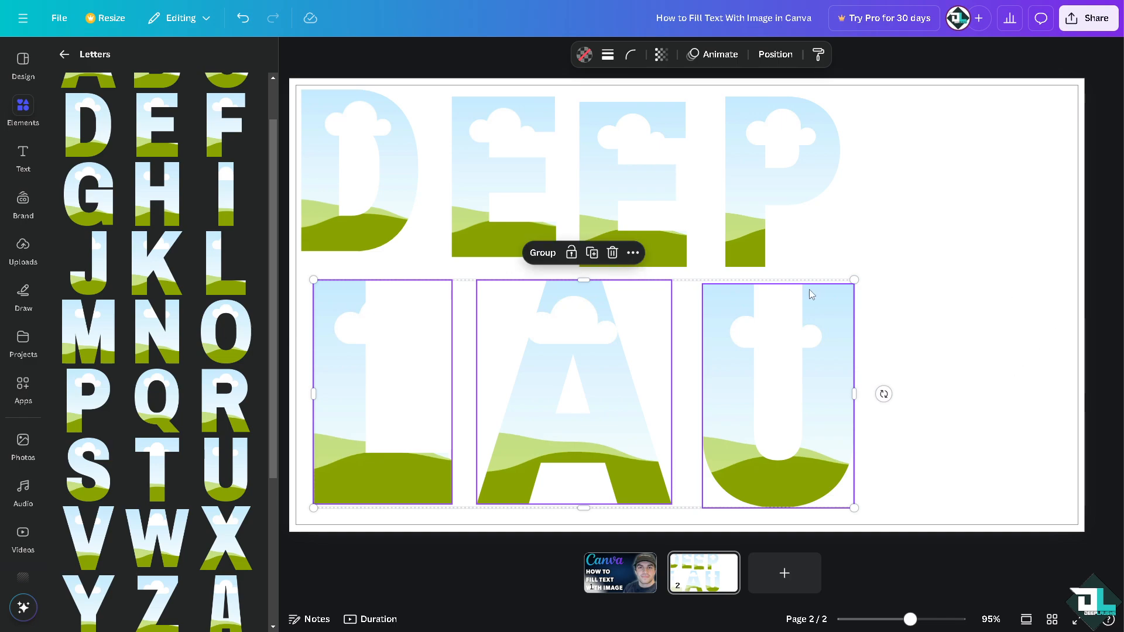
{"action": "left_click_drag", "start_coordinate": [853, 279], "coordinate": [736, 328]}
{"action": "left_click_drag", "start_coordinate": [719, 384], "coordinate": [716, 357]}
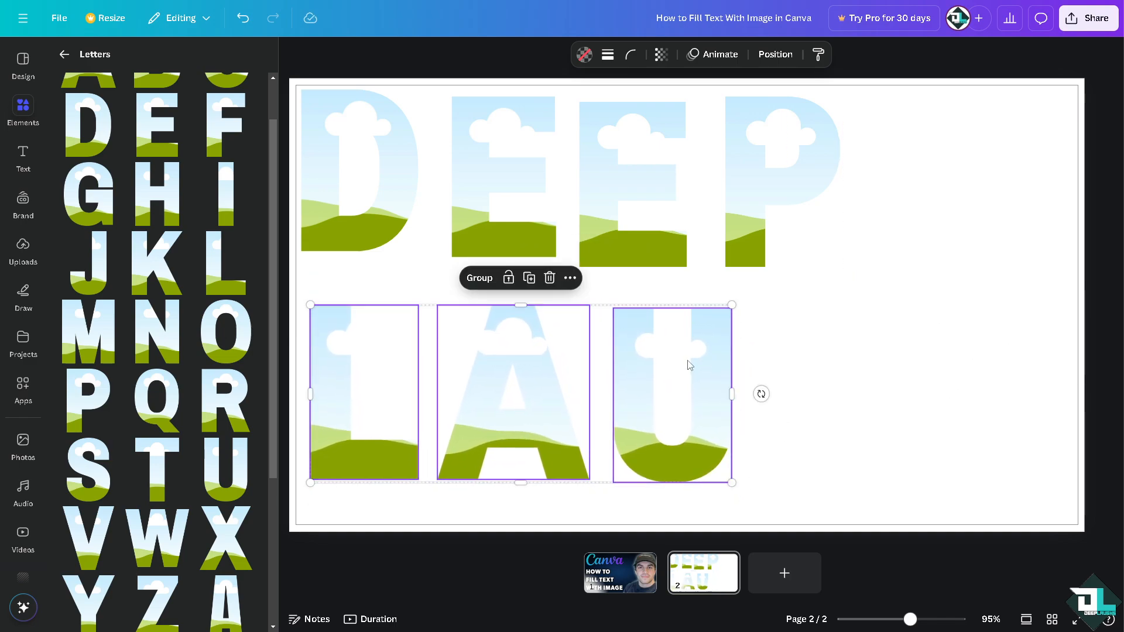
Add letter frames G and H after the U, scaling each down to fit the second row
{"action": "left_click", "coordinate": [98, 217]}
{"action": "left_click_drag", "start_coordinate": [777, 197], "coordinate": [745, 229]}
{"action": "left_click_drag", "start_coordinate": [716, 277], "coordinate": [872, 346]}
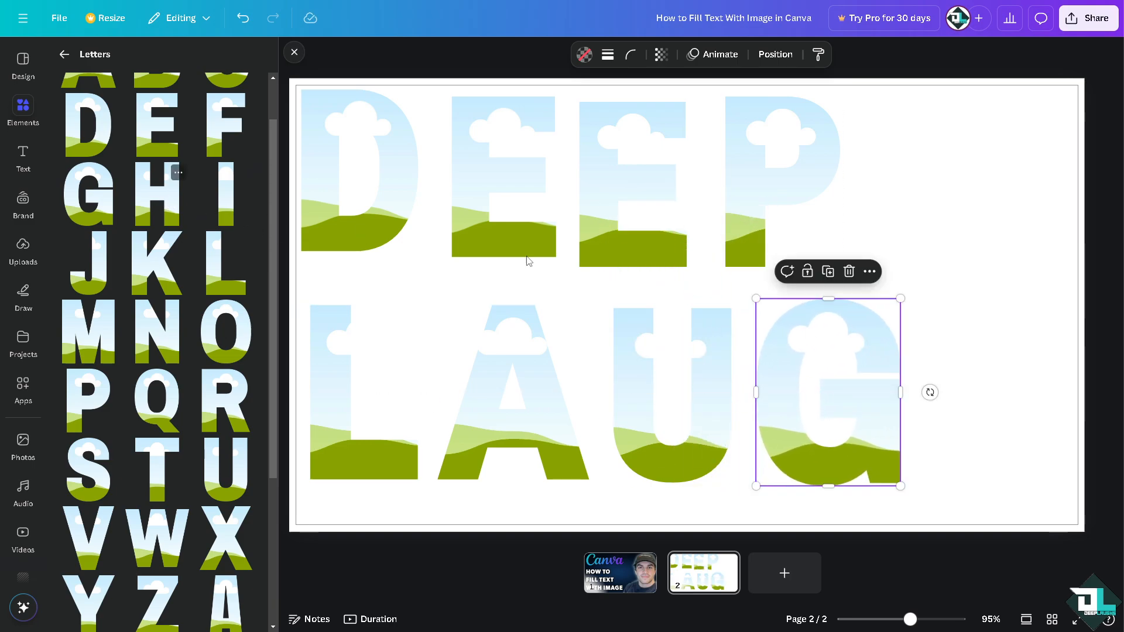
{"action": "left_click", "coordinate": [156, 194]}
{"action": "left_click_drag", "start_coordinate": [708, 300], "coordinate": [991, 361]}
{"action": "left_click_drag", "start_coordinate": [1049, 265], "coordinate": [1008, 317]}
{"action": "left_click_drag", "start_coordinate": [996, 409], "coordinate": [1027, 410]}
Select all five LAUGH frames together and shrink them to leave space for one more letter
{"action": "left_click", "coordinate": [871, 416], "text": "shift"}
{"action": "left_click", "coordinate": [702, 411], "text": "shift"}
{"action": "left_click", "coordinate": [556, 403], "text": "shift"}
{"action": "left_click", "coordinate": [347, 386], "text": "shift"}
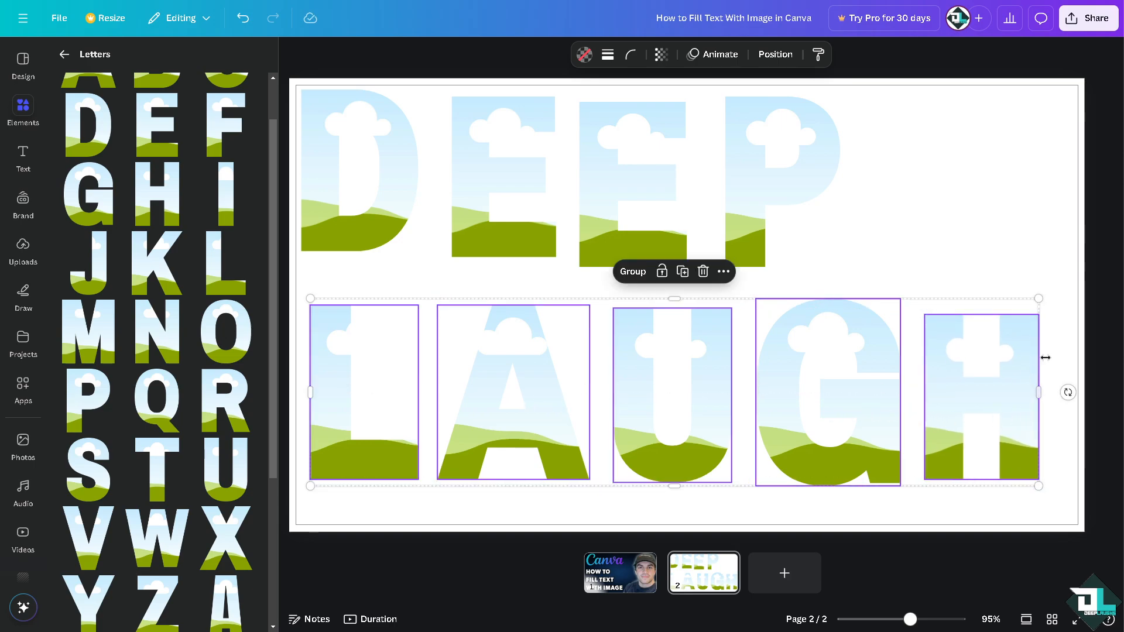
{"action": "left_click_drag", "start_coordinate": [1037, 299], "coordinate": [902, 334]}
Add a letter S frame at the end of the second row and scale it down to complete LAUGHS
{"action": "left_click", "coordinate": [108, 460]}
{"action": "left_click_drag", "start_coordinate": [723, 331], "coordinate": [1029, 404]}
{"action": "left_click_drag", "start_coordinate": [1070, 266], "coordinate": [1031, 321]}
Enlarge the H frame slightly and fit it between the G and the S
{"action": "left_click", "coordinate": [901, 359]}
{"action": "left_click_drag", "start_coordinate": [903, 346], "coordinate": [918, 323]}
{"action": "left_click_drag", "start_coordinate": [857, 404], "coordinate": [848, 410]}
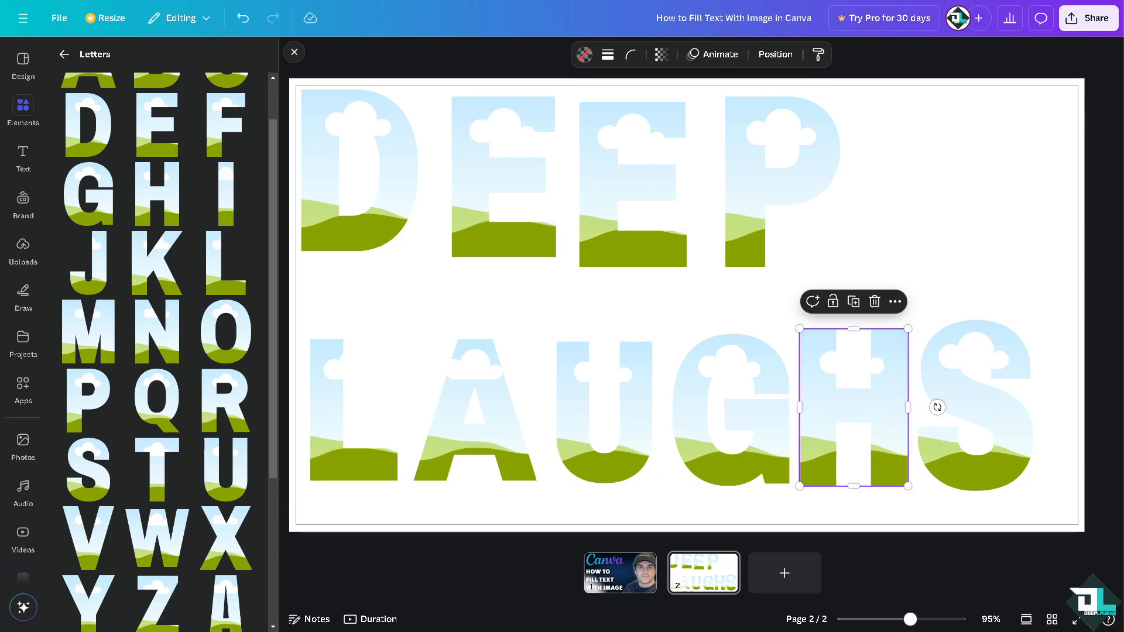
Fill the D, E, E and P frames with stock photos of a seated man, smiling chef, woman with raised hand and wheelchair basketball player
{"action": "left_click", "coordinate": [23, 444]}
{"action": "scroll", "coordinate": [223, 345], "scroll_direction": "up", "scroll_amount": 18}
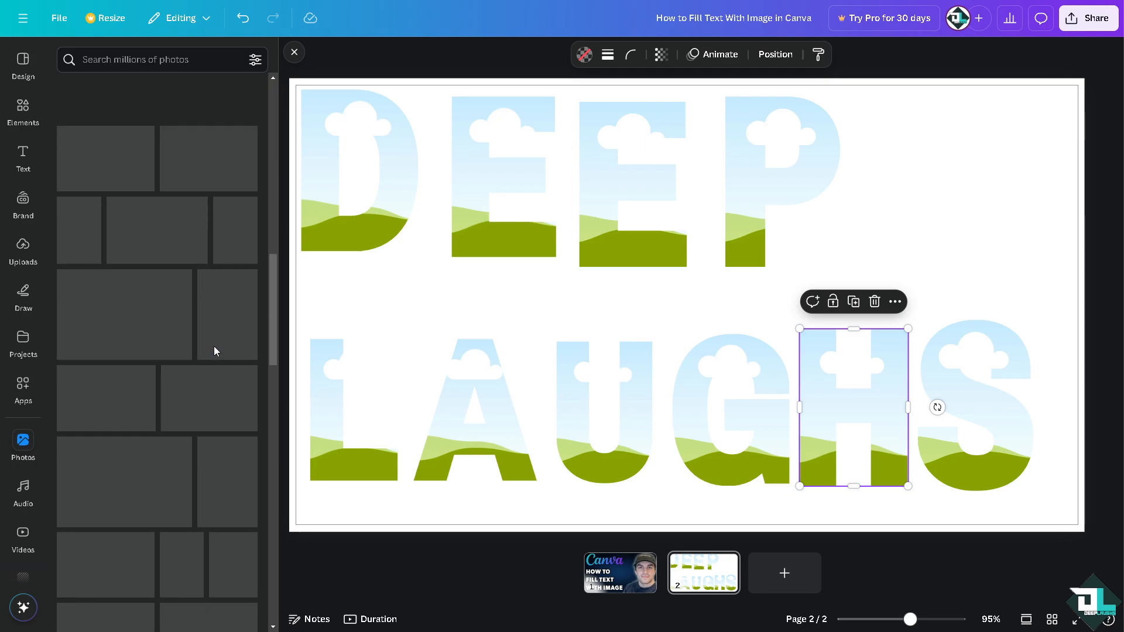
{"action": "scroll", "coordinate": [315, 247], "scroll_direction": "up", "scroll_amount": 2}
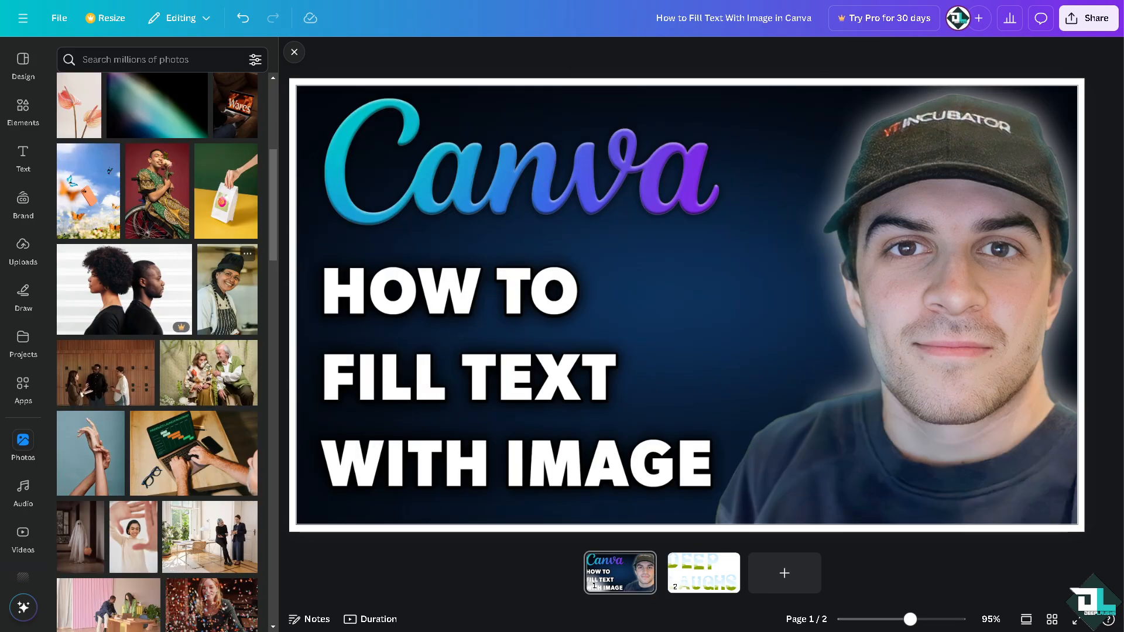
{"action": "scroll", "coordinate": [439, 326], "scroll_direction": "down", "scroll_amount": 2}
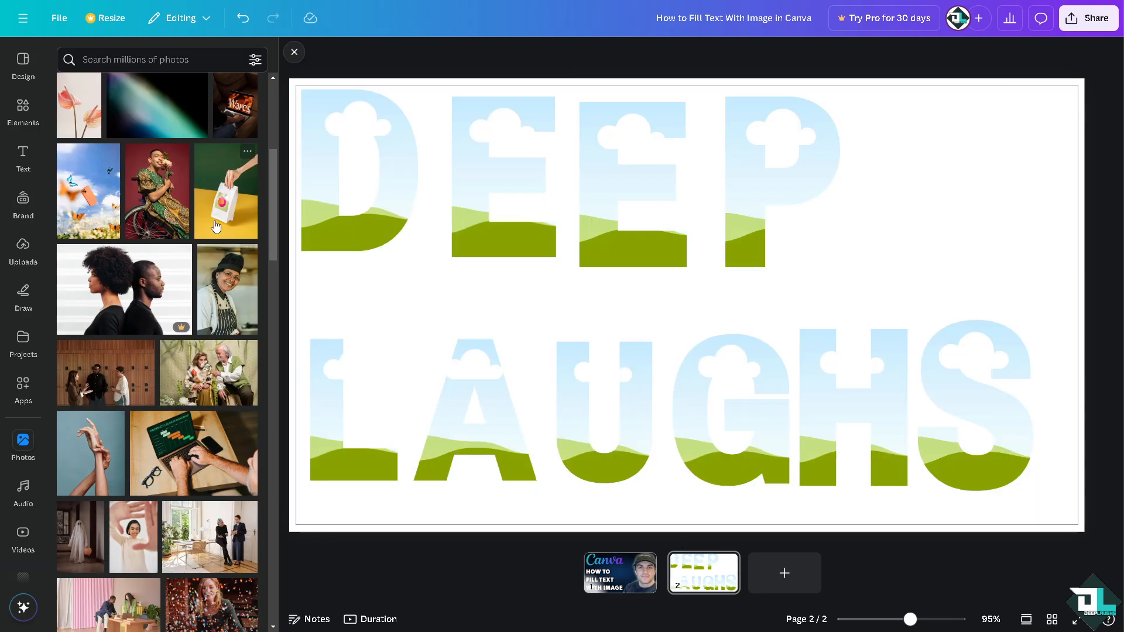
{"action": "left_click_drag", "start_coordinate": [168, 212], "coordinate": [360, 170]}
{"action": "left_click_drag", "start_coordinate": [227, 289], "coordinate": [454, 220]}
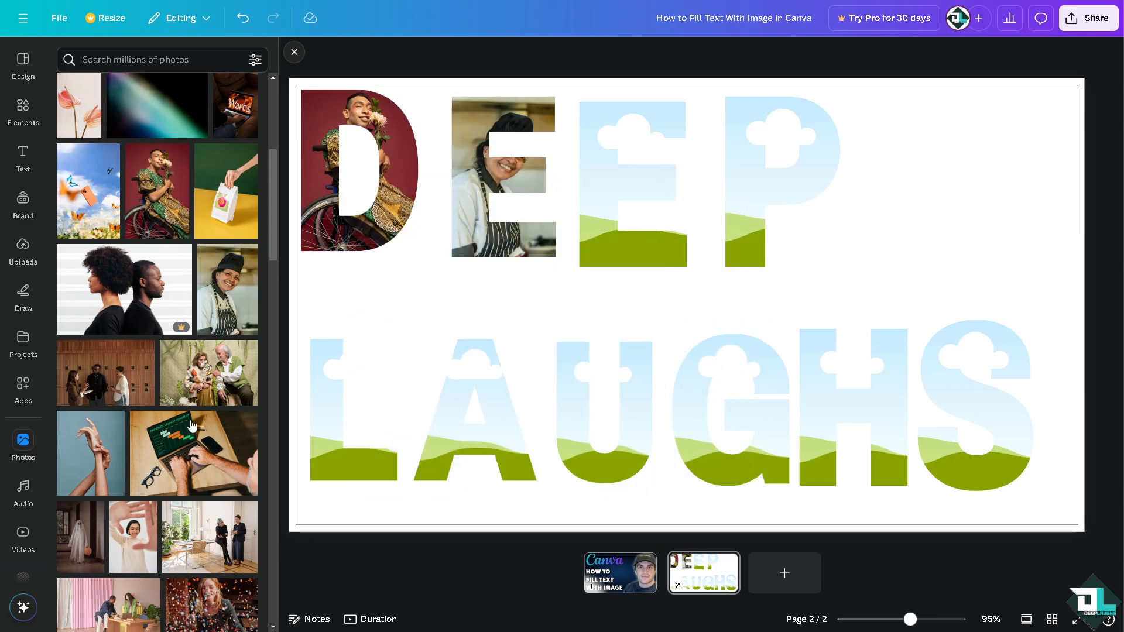
{"action": "scroll", "coordinate": [194, 425], "scroll_direction": "down", "scroll_amount": 4}
{"action": "left_click_drag", "start_coordinate": [139, 324], "coordinate": [585, 227]}
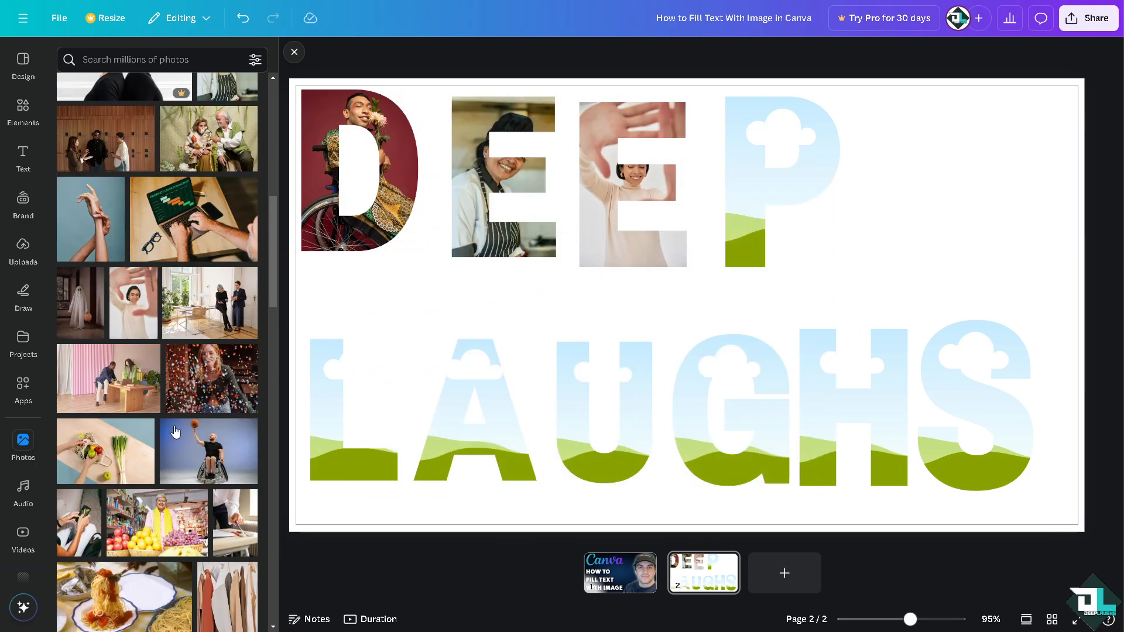
{"action": "scroll", "coordinate": [193, 351], "scroll_direction": "down", "scroll_amount": 3}
{"action": "left_click_drag", "start_coordinate": [208, 276], "coordinate": [755, 166]}
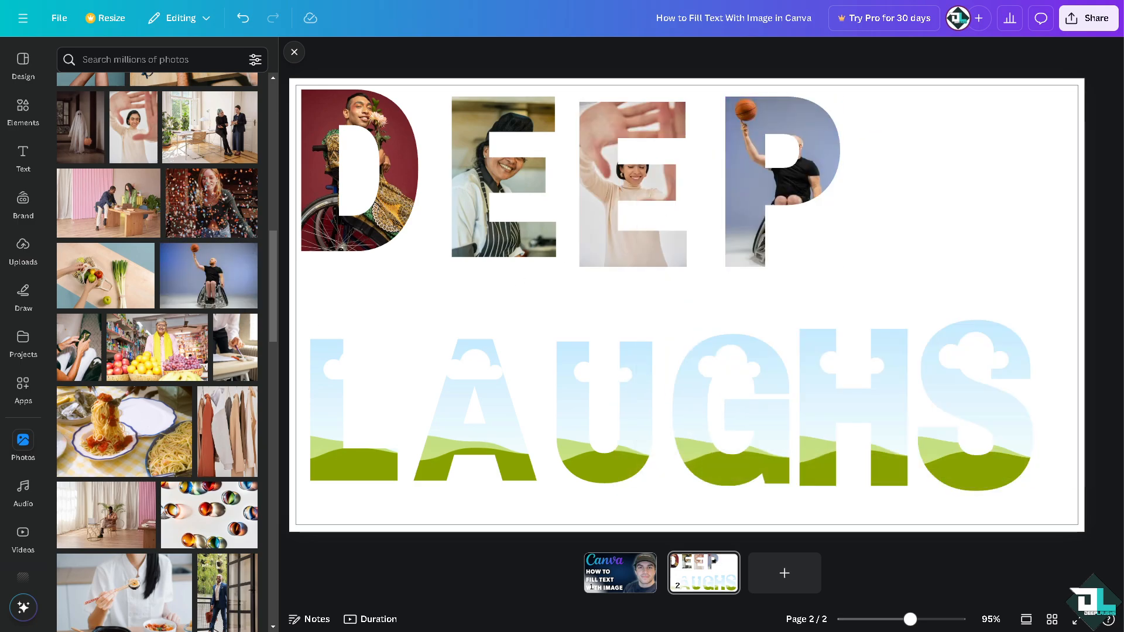
Fill the L, A, U, G, H and S frames with photos of fruit, clothes, kitchen, laptop meeting, tablet and red-sleeved arm, respectively
{"action": "scroll", "coordinate": [199, 328], "scroll_direction": "down", "scroll_amount": 2}
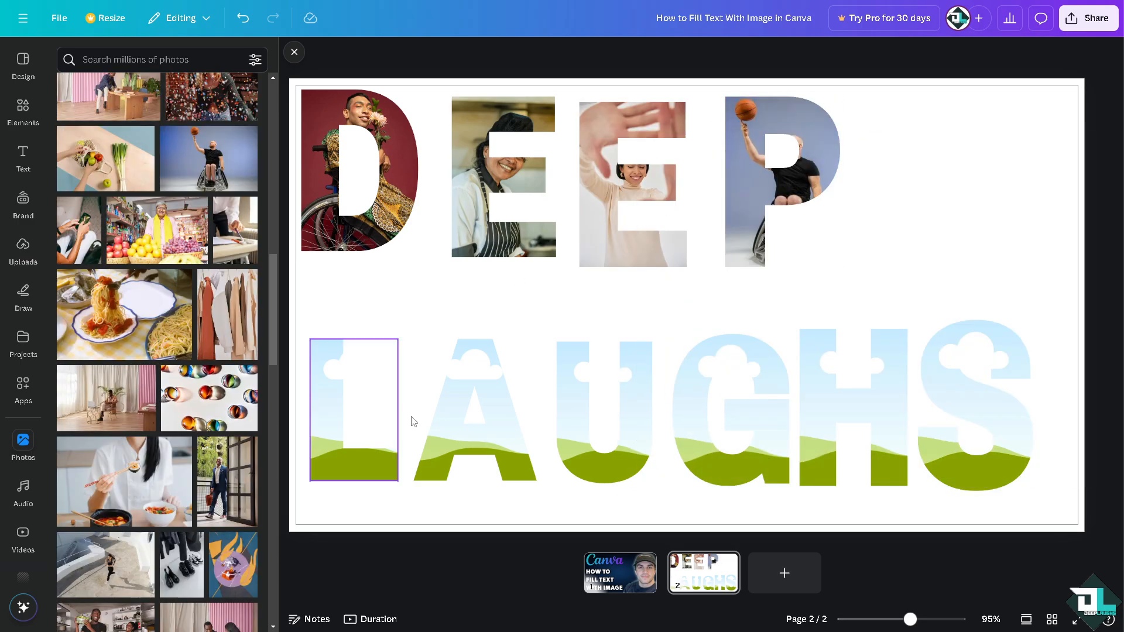
{"action": "left_click_drag", "start_coordinate": [199, 246], "coordinate": [336, 410]}
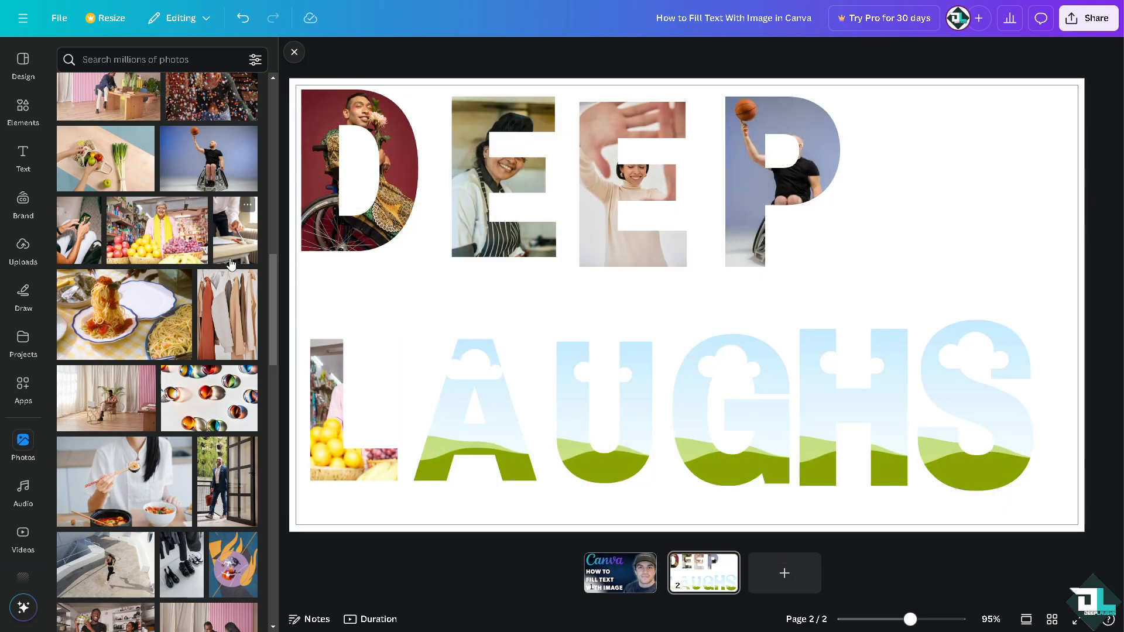
{"action": "left_click_drag", "start_coordinate": [234, 319], "coordinate": [474, 410]}
{"action": "scroll", "coordinate": [117, 317], "scroll_direction": "down", "scroll_amount": 3}
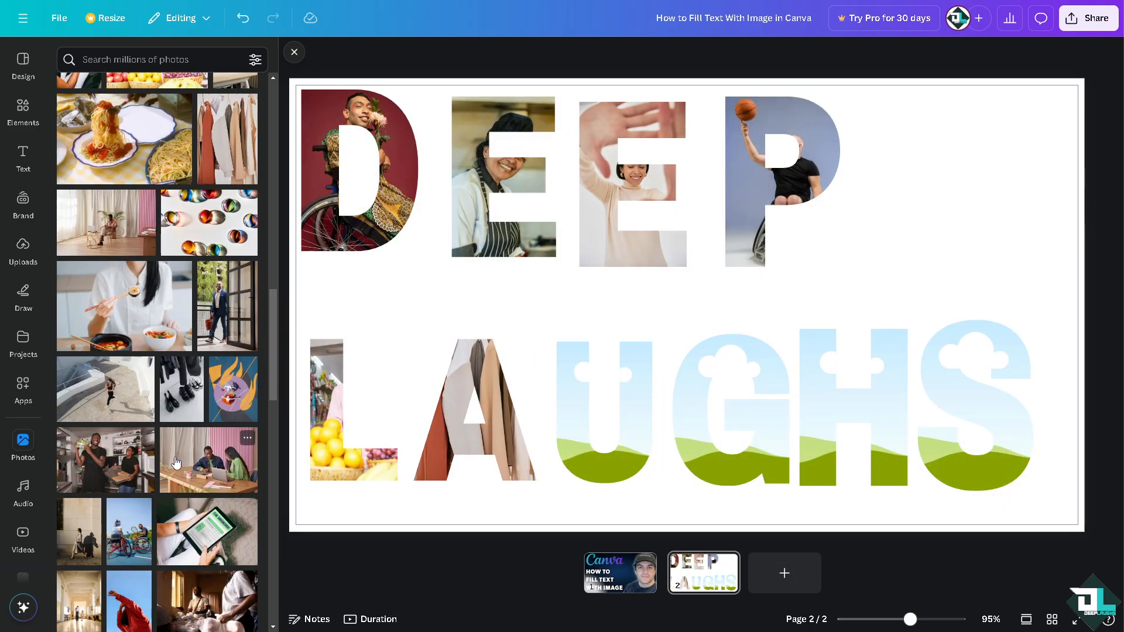
{"action": "left_click_drag", "start_coordinate": [112, 470], "coordinate": [603, 410]}
{"action": "left_click_drag", "start_coordinate": [209, 459], "coordinate": [732, 410]}
{"action": "scroll", "coordinate": [273, 480], "scroll_direction": "down", "scroll_amount": 2}
{"action": "left_click_drag", "start_coordinate": [205, 415], "coordinate": [855, 422]}
{"action": "left_click_drag", "start_coordinate": [129, 486], "coordinate": [989, 421]}
Apply the purple-blue starry sky photo as the second page's background
{"action": "scroll", "coordinate": [88, 539], "scroll_direction": "down", "scroll_amount": 1}
{"action": "scroll", "coordinate": [36, 527], "scroll_direction": "down", "scroll_amount": 2}
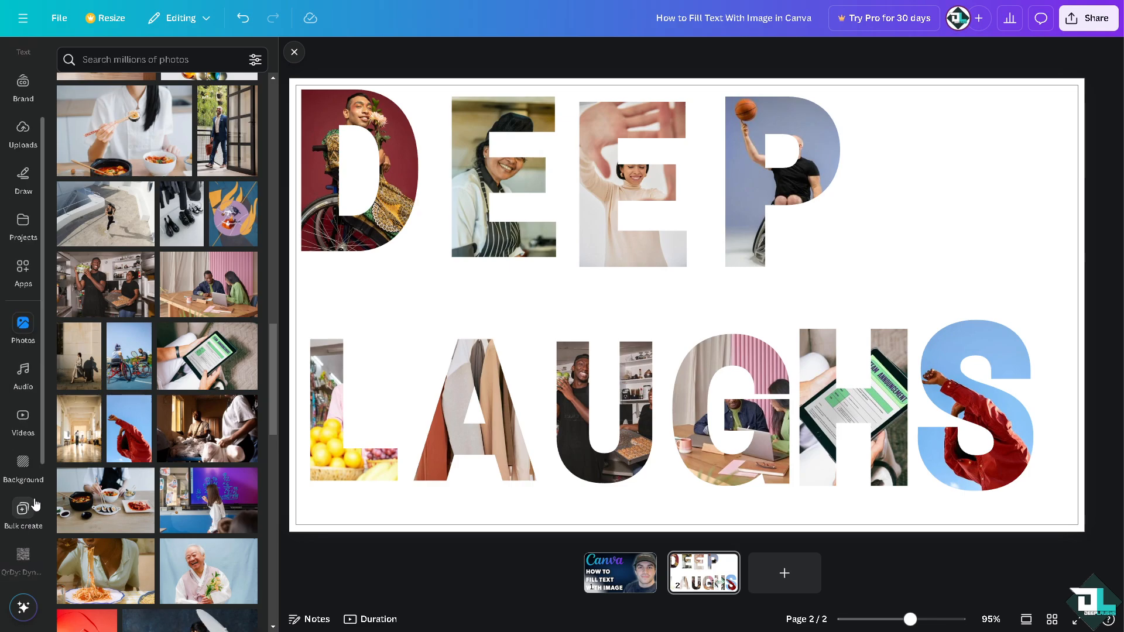
{"action": "left_click", "coordinate": [23, 462]}
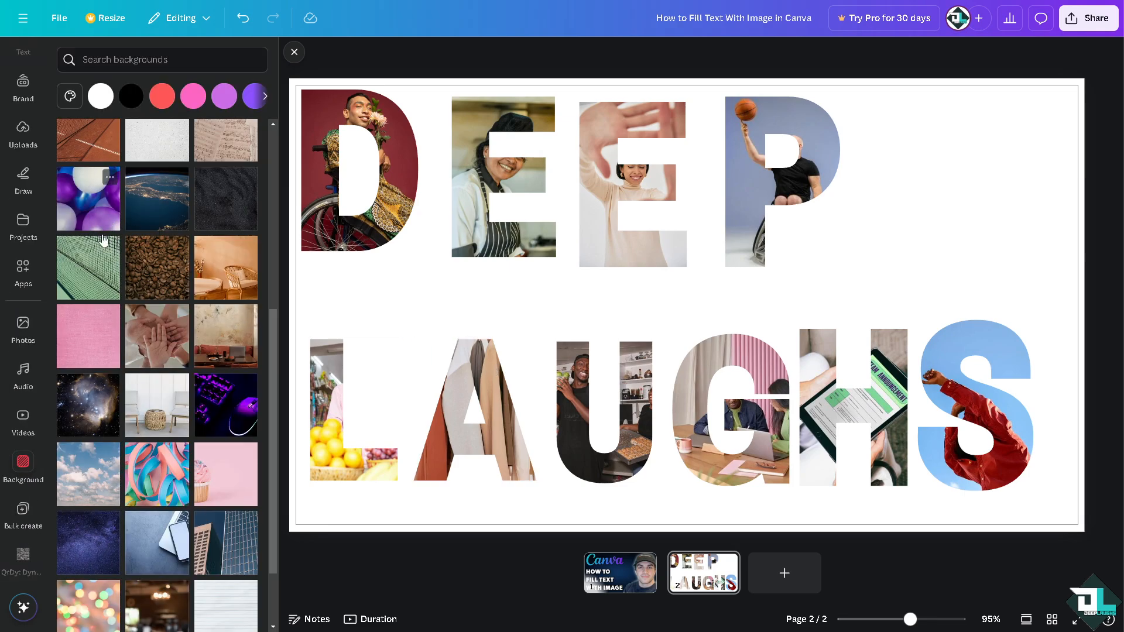
{"action": "left_click", "coordinate": [88, 405]}
{"action": "left_click", "coordinate": [93, 541]}
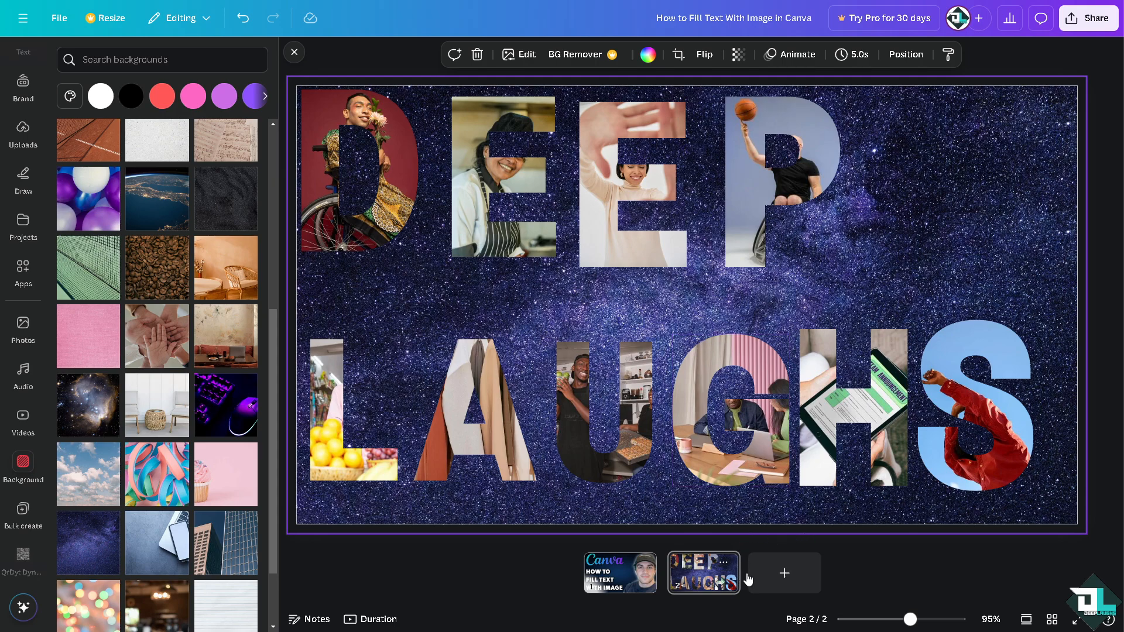
Add a blank third page after the DEEP LAUGHS page
{"action": "left_click", "coordinate": [776, 573]}
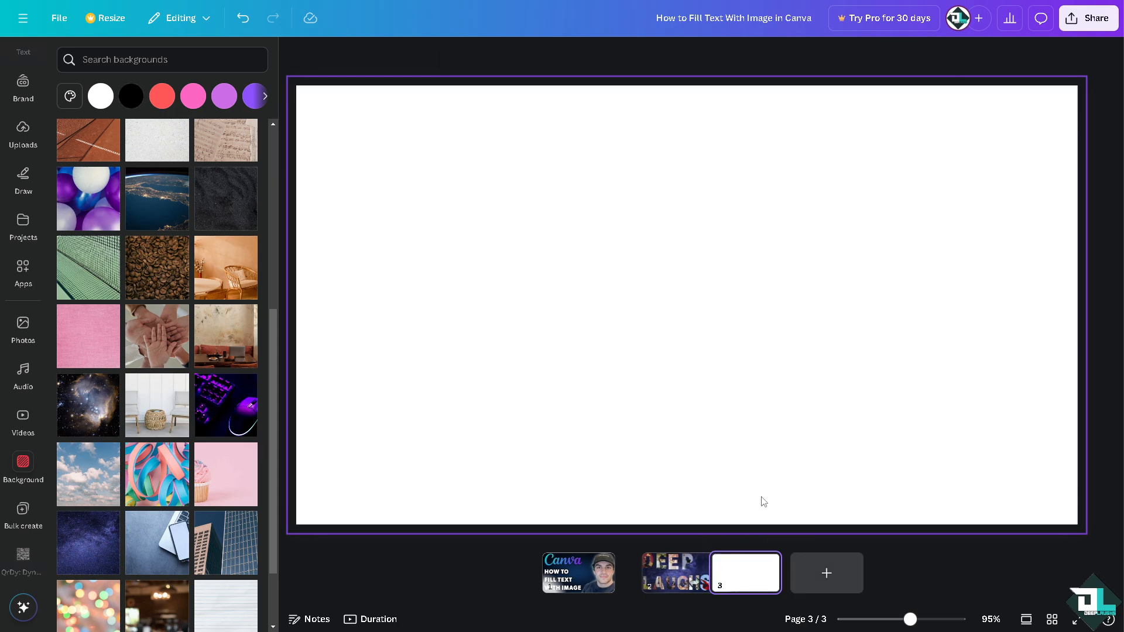
Find the FontFrame app by searching the apps for "Font" and open it
{"action": "left_click", "coordinate": [23, 269]}
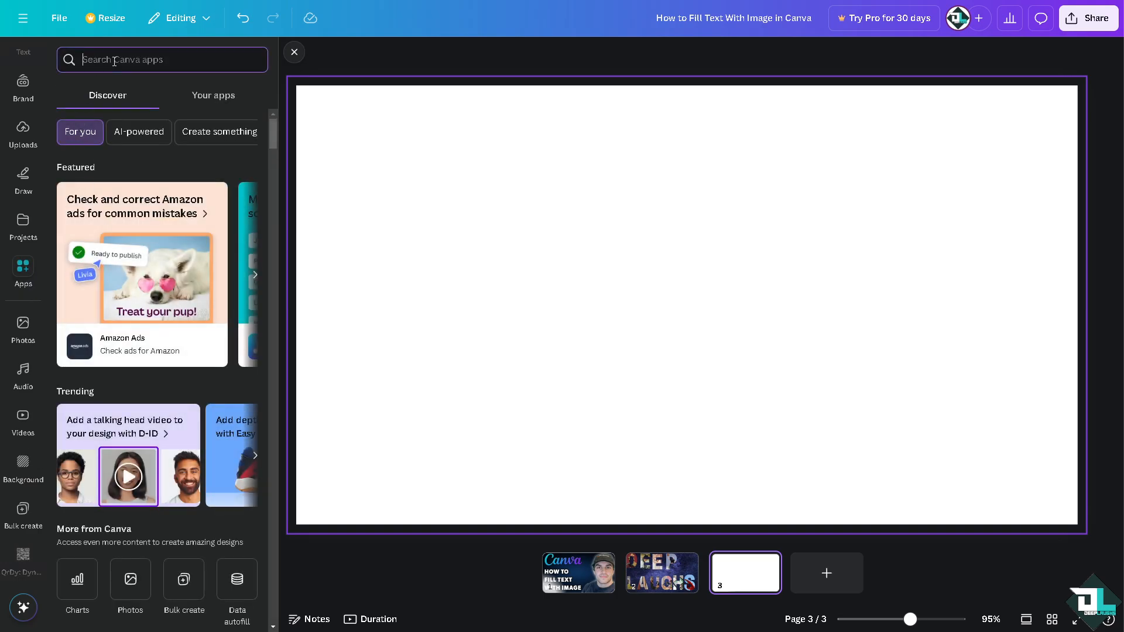
{"action": "type", "text": "Font"}
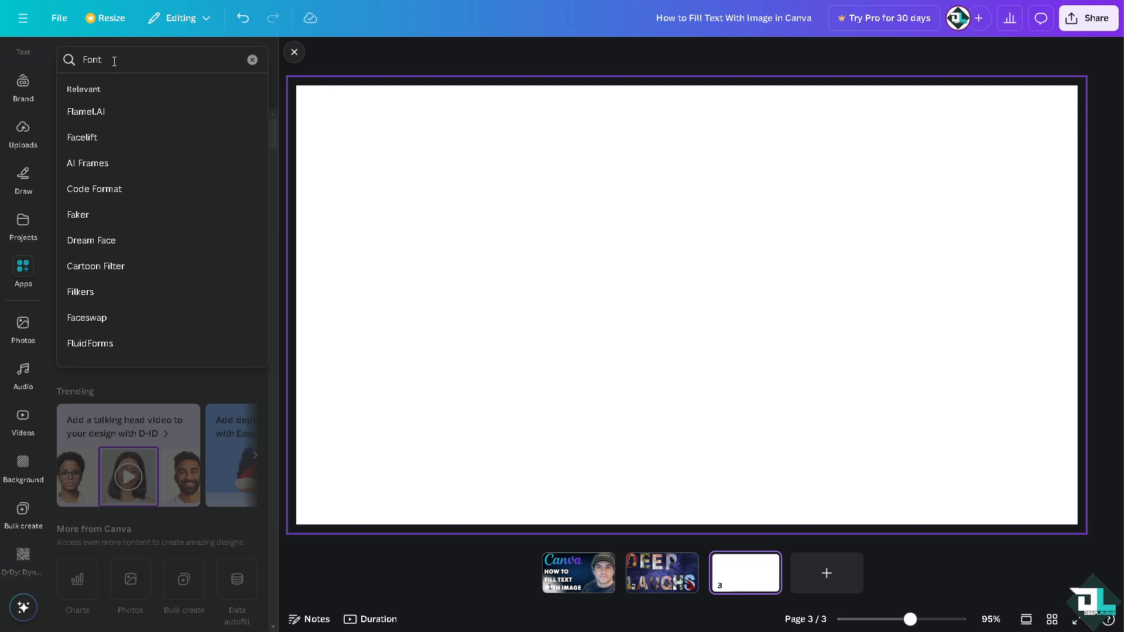
{"action": "left_click", "coordinate": [110, 113]}
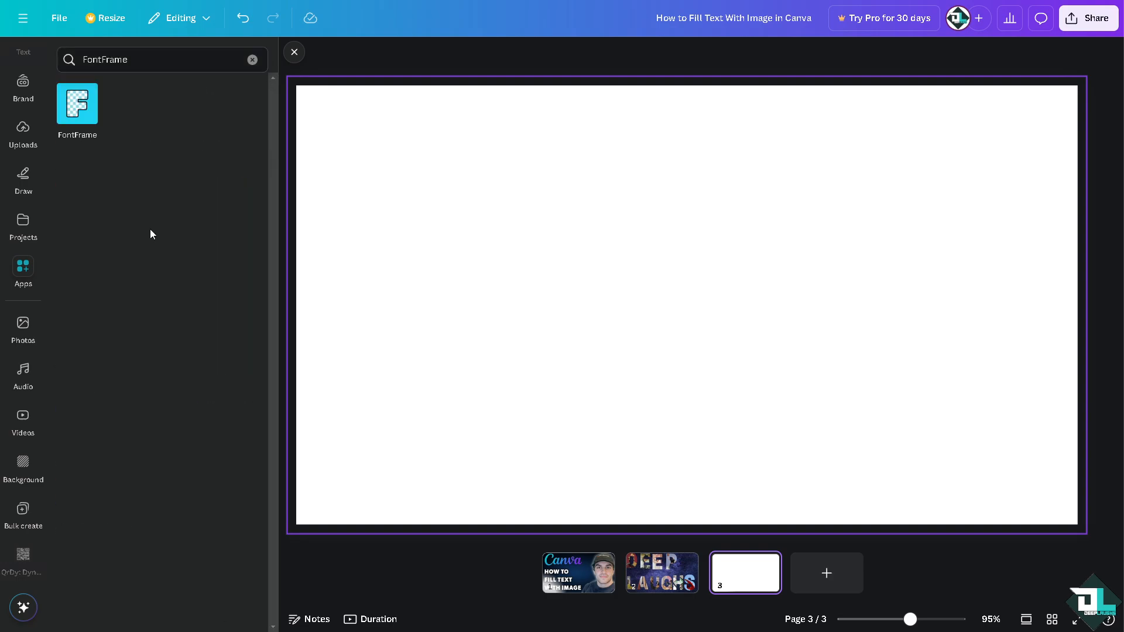
{"action": "left_click", "coordinate": [87, 119]}
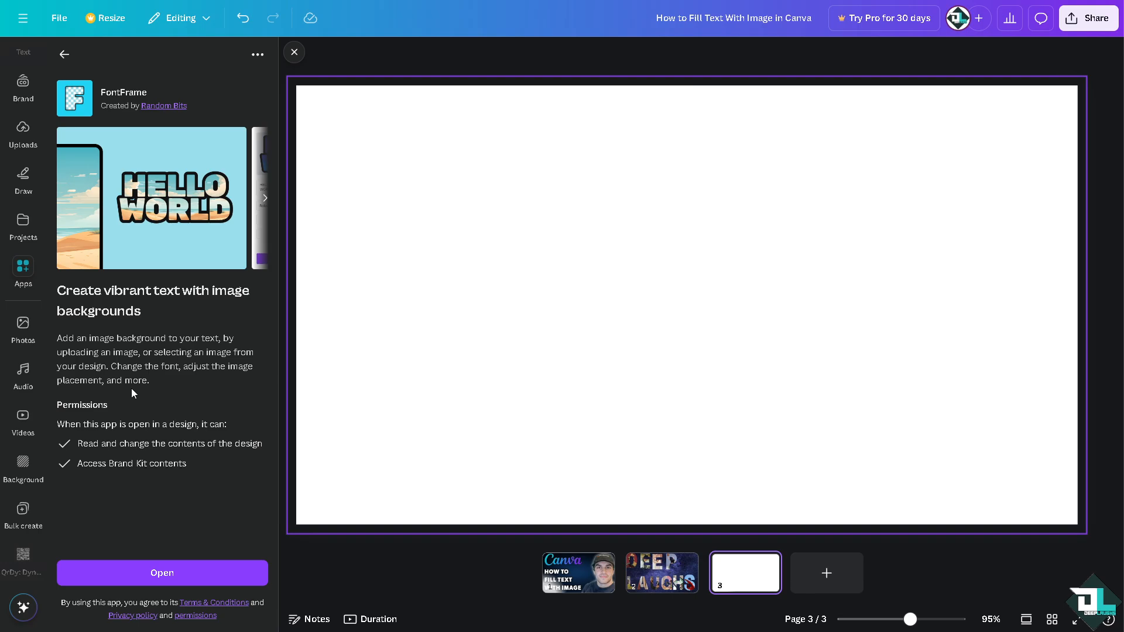
{"action": "left_click", "coordinate": [186, 572]}
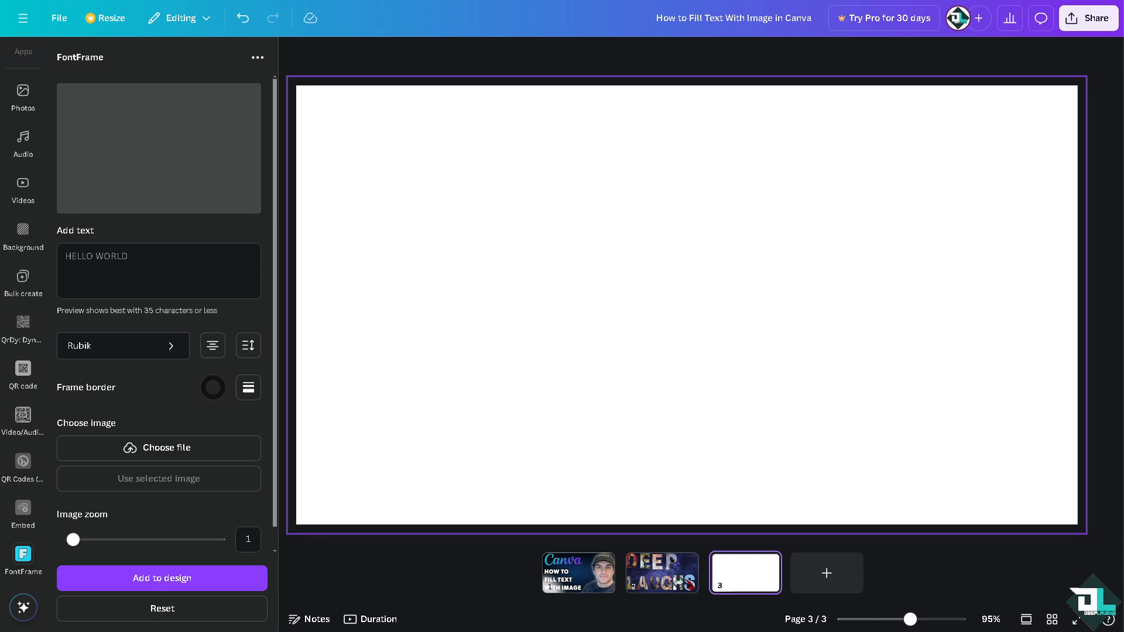
Enter "How to Fill Text With Image in Canva" as the FontFrame text and set its font to Kanit
{"action": "type", "text": "How to Fill Text With Image in Canva"}
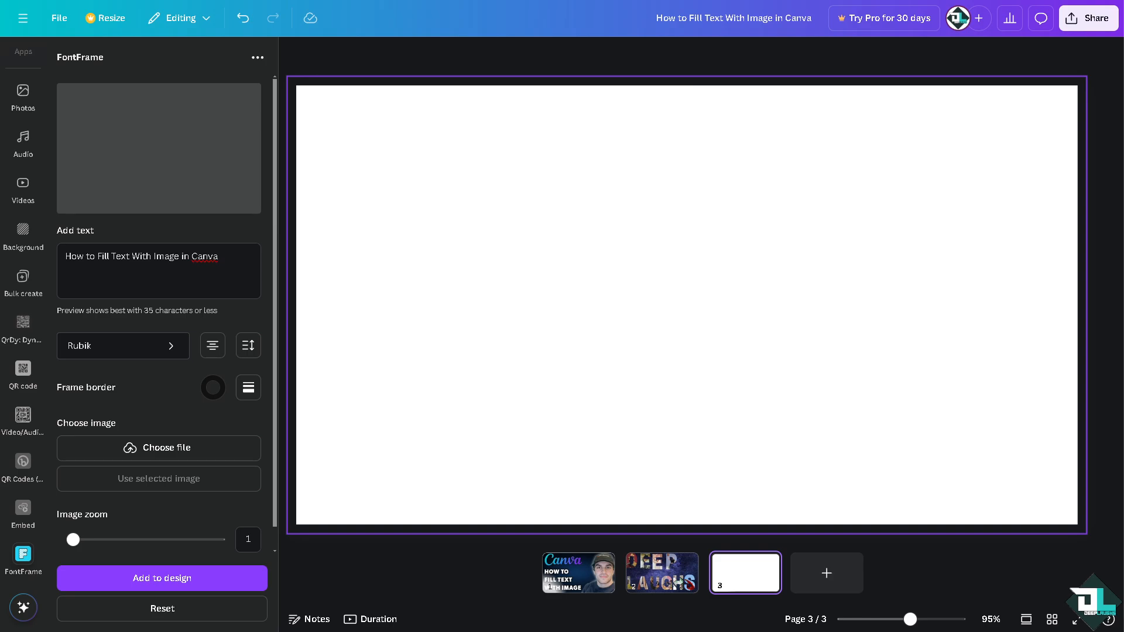
{"action": "left_click", "coordinate": [176, 348]}
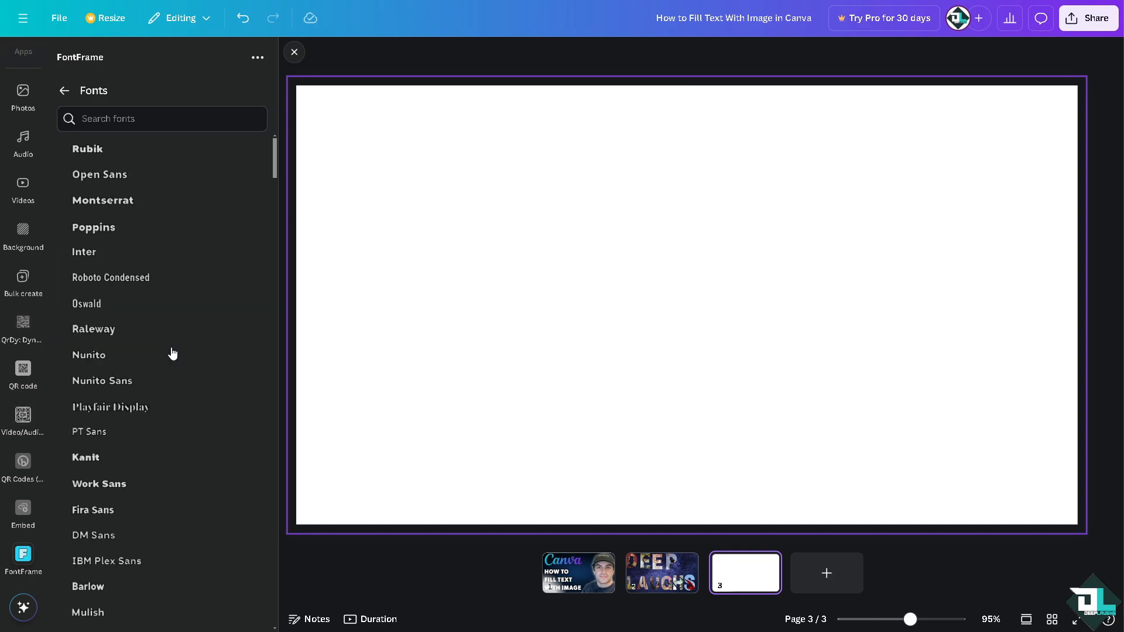
{"action": "left_click", "coordinate": [114, 230]}
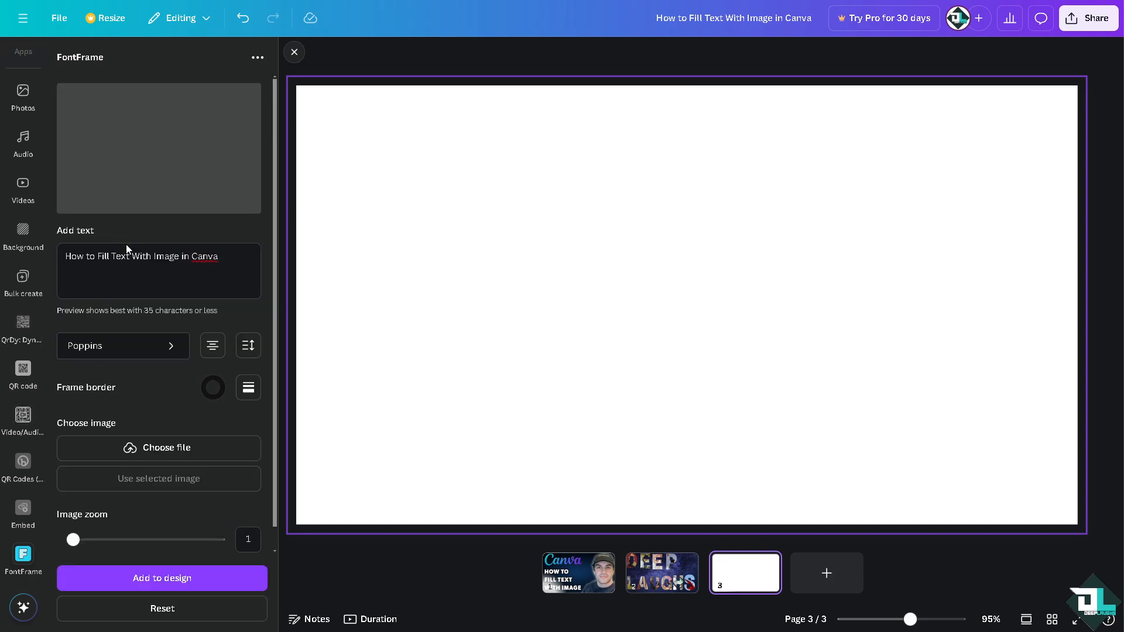
{"action": "left_click", "coordinate": [173, 350]}
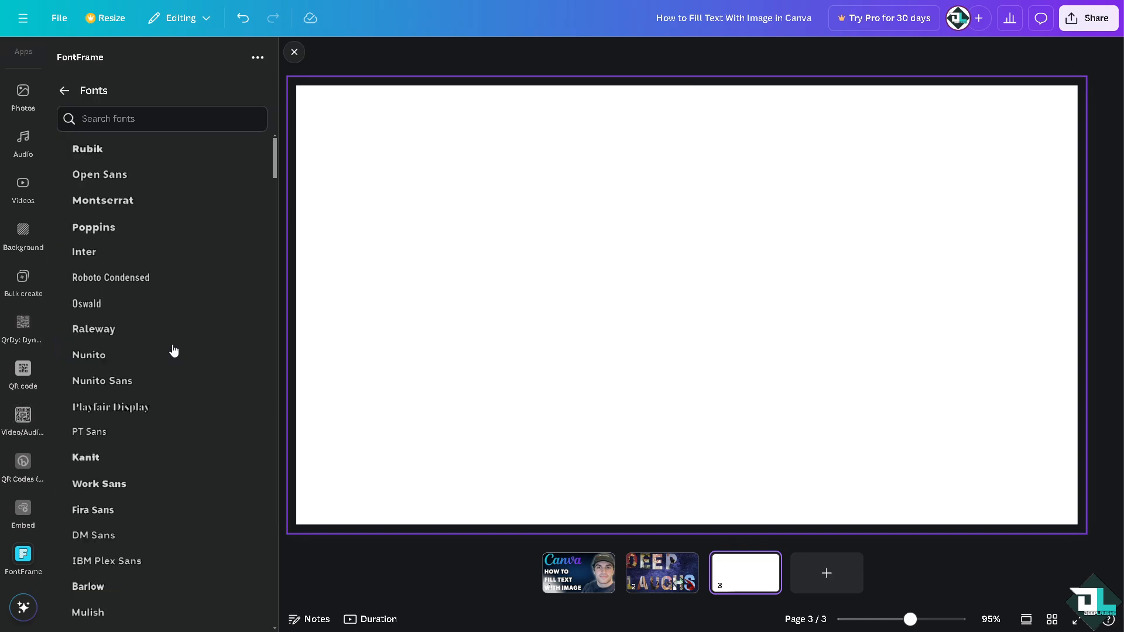
{"action": "left_click", "coordinate": [97, 460]}
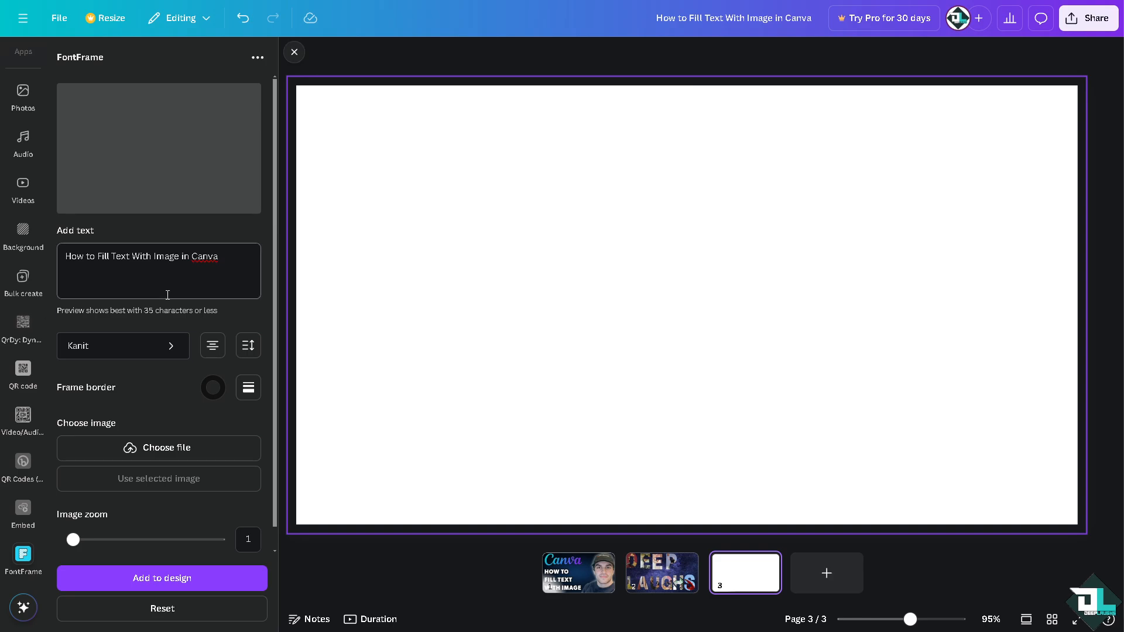
Set the FontFrame image zoom to 1.2 and try to add the text to the design
{"action": "scroll", "coordinate": [179, 410], "scroll_direction": "down", "scroll_amount": 1}
{"action": "mouse_move", "coordinate": [73, 515]}
{"action": "left_mouse_down"}
{"action": "mouse_move", "coordinate": [230, 516]}
{"action": "mouse_move", "coordinate": [82, 516]}
{"action": "left_mouse_up"}
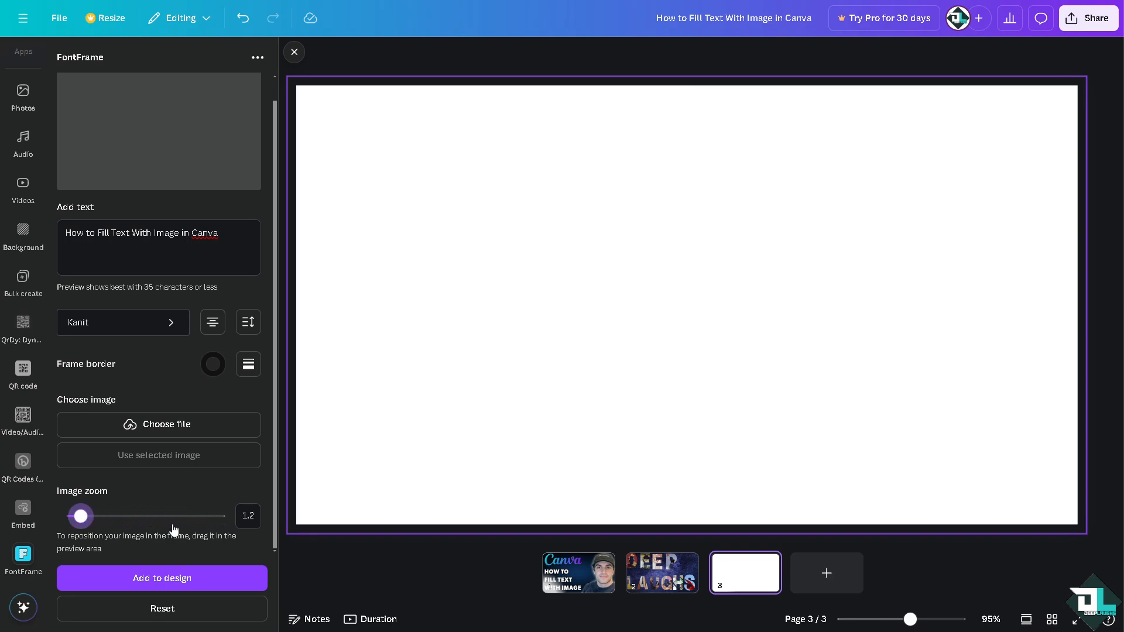
{"action": "left_click", "coordinate": [164, 581]}
{"action": "scroll", "coordinate": [169, 398], "scroll_direction": "up", "scroll_amount": 1}
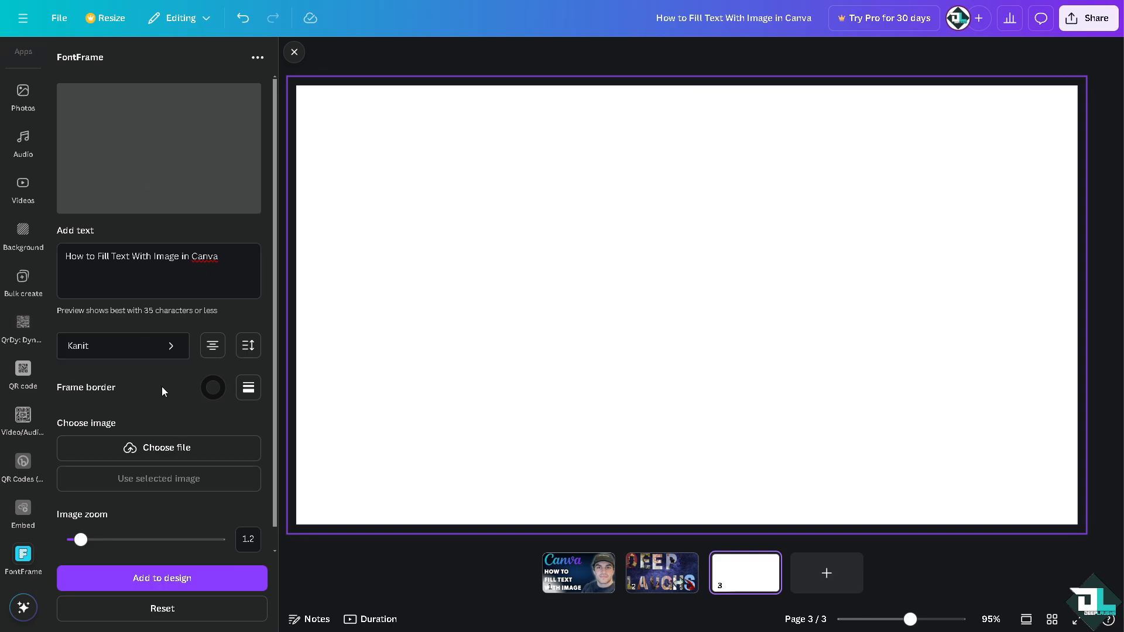
{"action": "left_click", "coordinate": [167, 581]}
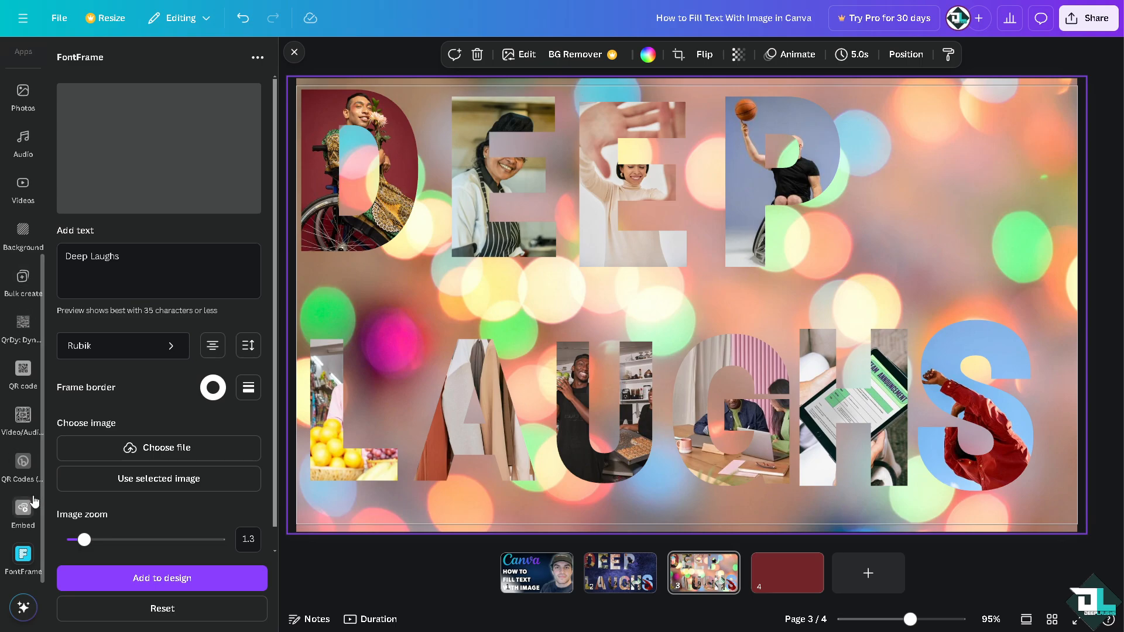
Bring up the apps library and add a fifth page after the plain red page
{"action": "scroll", "coordinate": [24, 463], "scroll_direction": "up", "scroll_amount": 2}
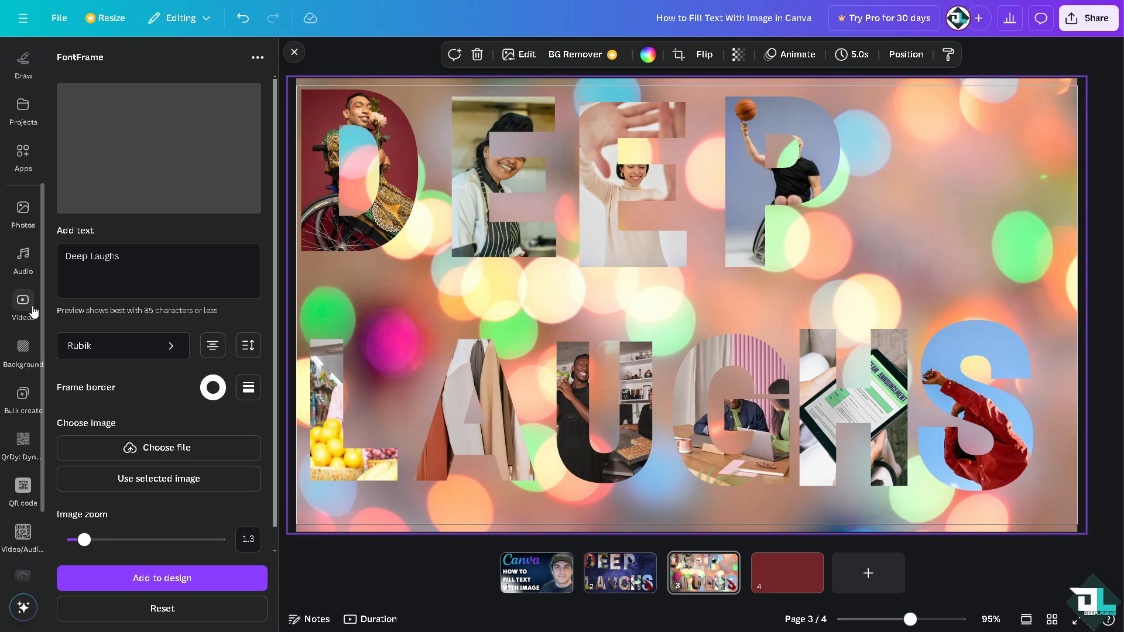
{"action": "left_click", "coordinate": [23, 157]}
{"action": "left_click", "coordinate": [856, 583]}
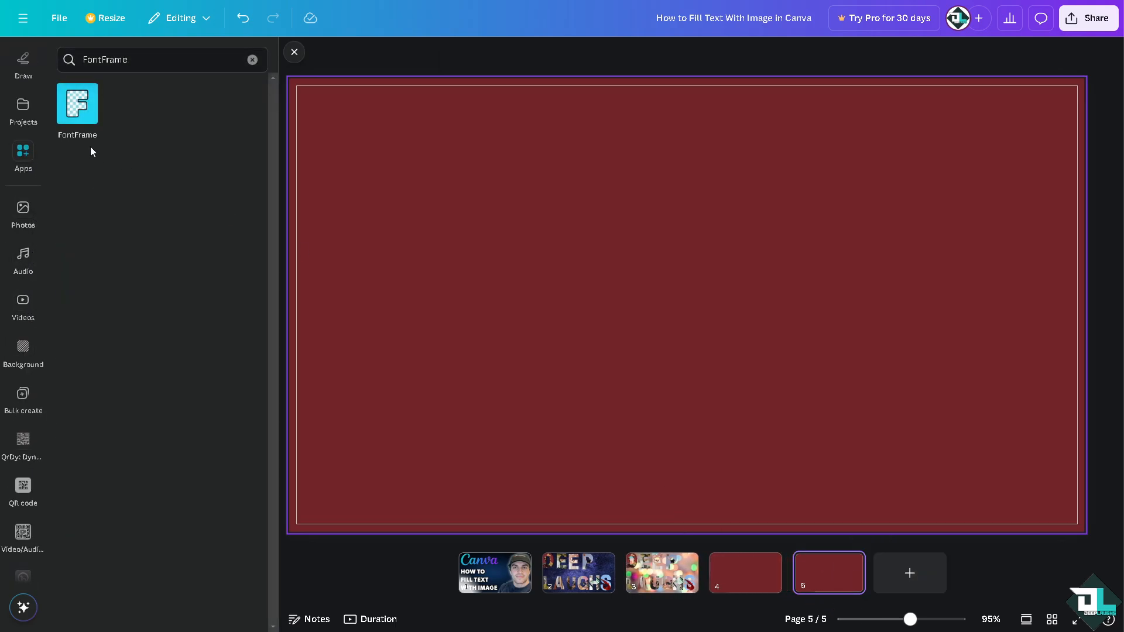
Replace the app search with "Type", choose TypeCutOut from the suggestions and open the app
{"action": "left_click", "coordinate": [140, 58]}
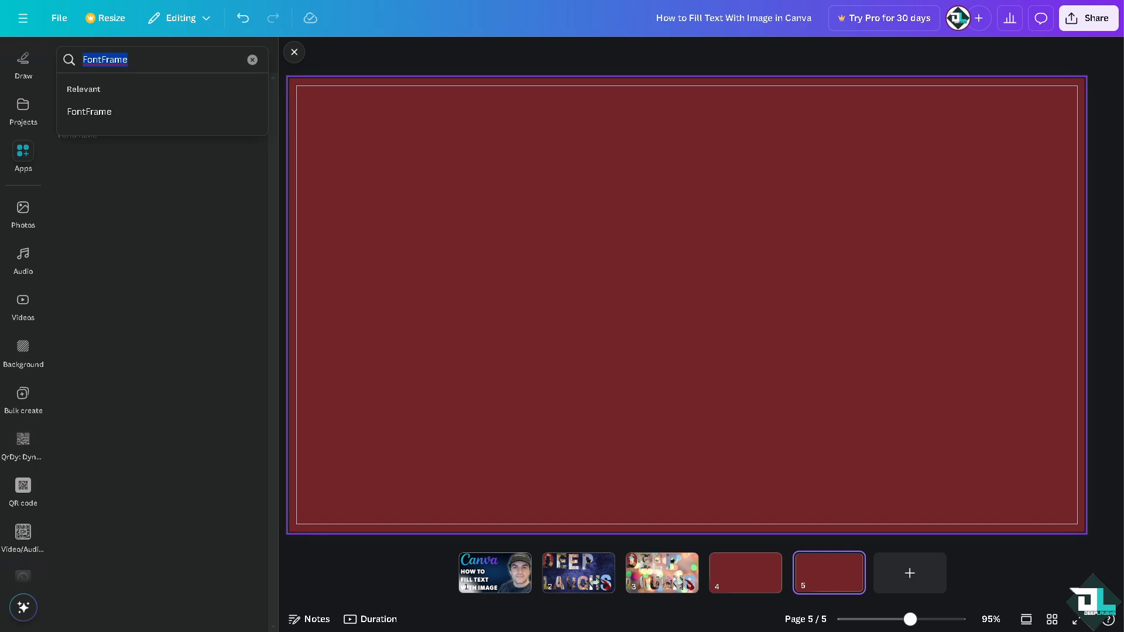
{"action": "left_click", "coordinate": [142, 62]}
{"action": "key", "text": "ctrl+a"}
{"action": "type", "text": "Typ"}
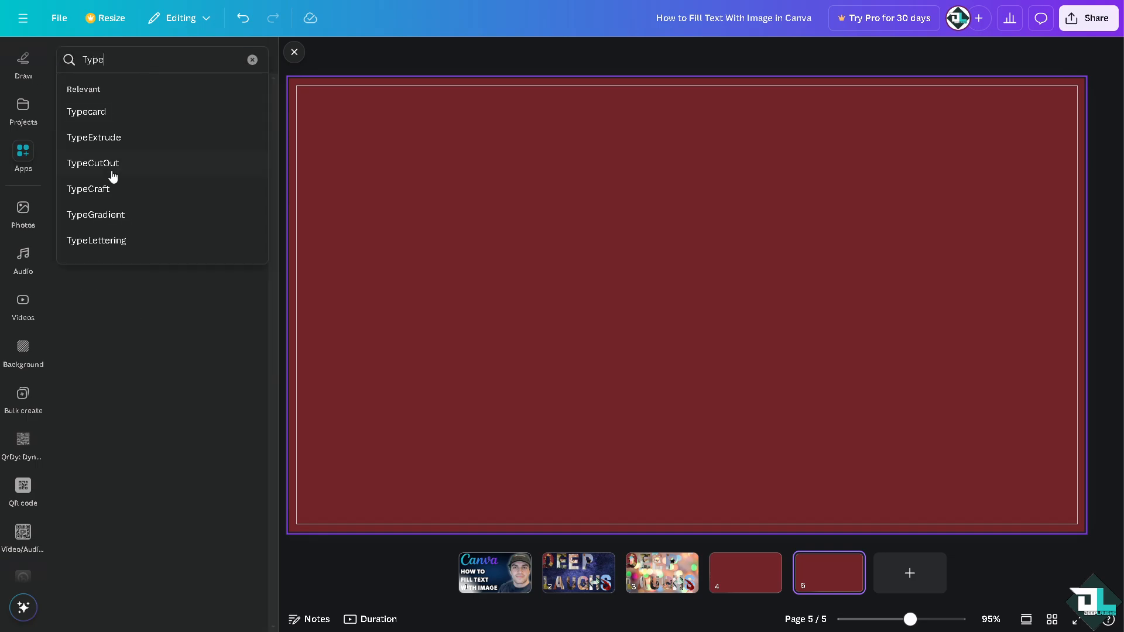
{"action": "left_click", "coordinate": [111, 165]}
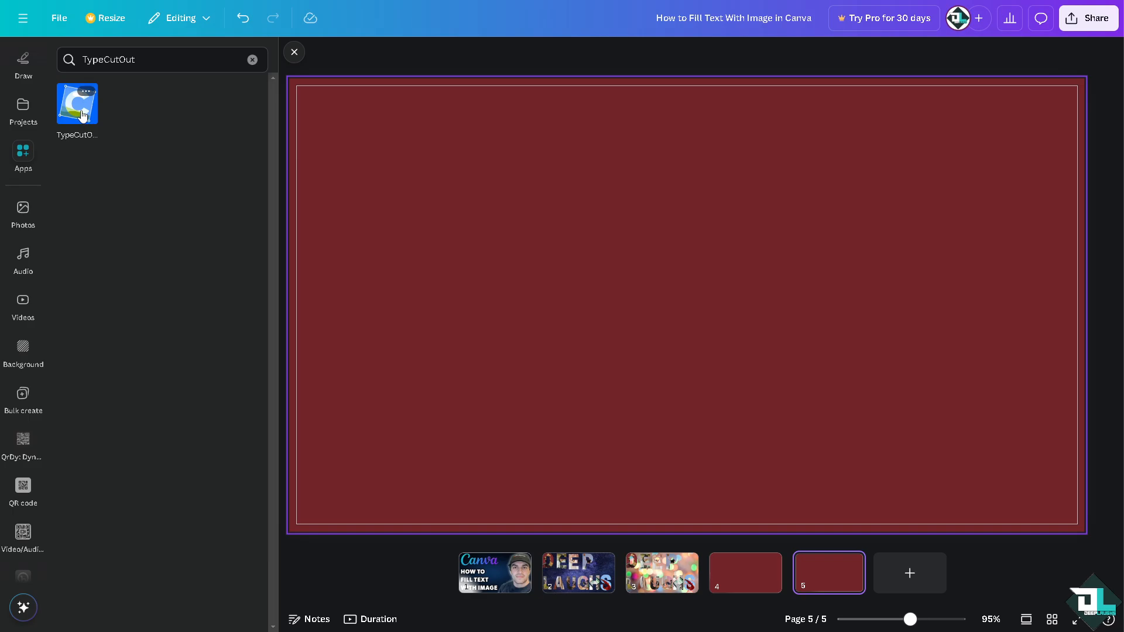
{"action": "left_click", "coordinate": [82, 114]}
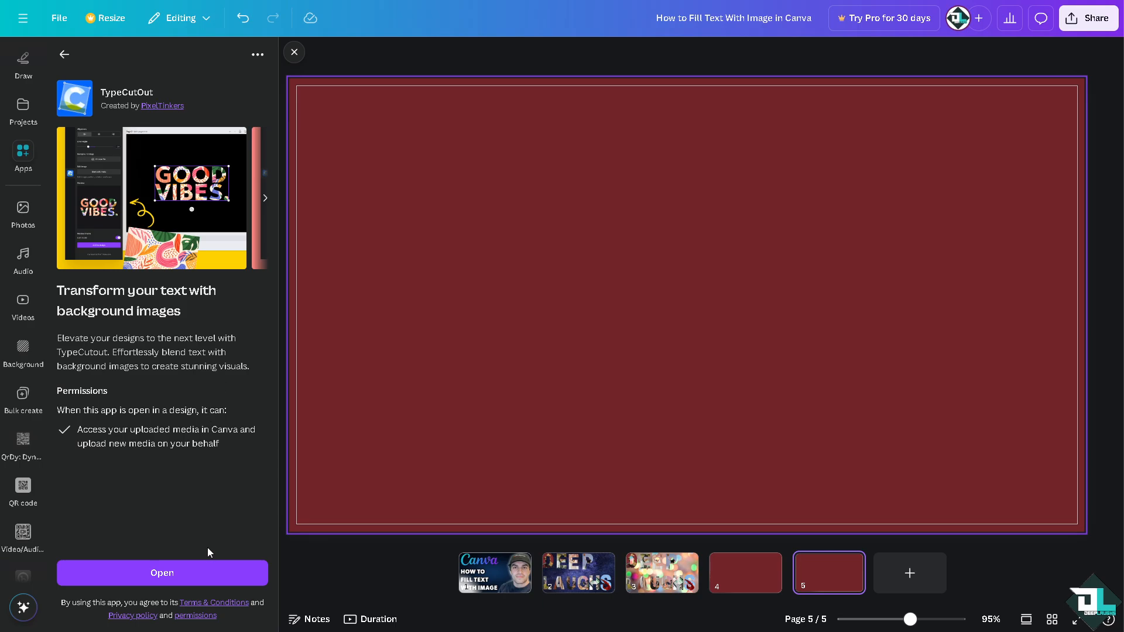
{"action": "left_click", "coordinate": [208, 573]}
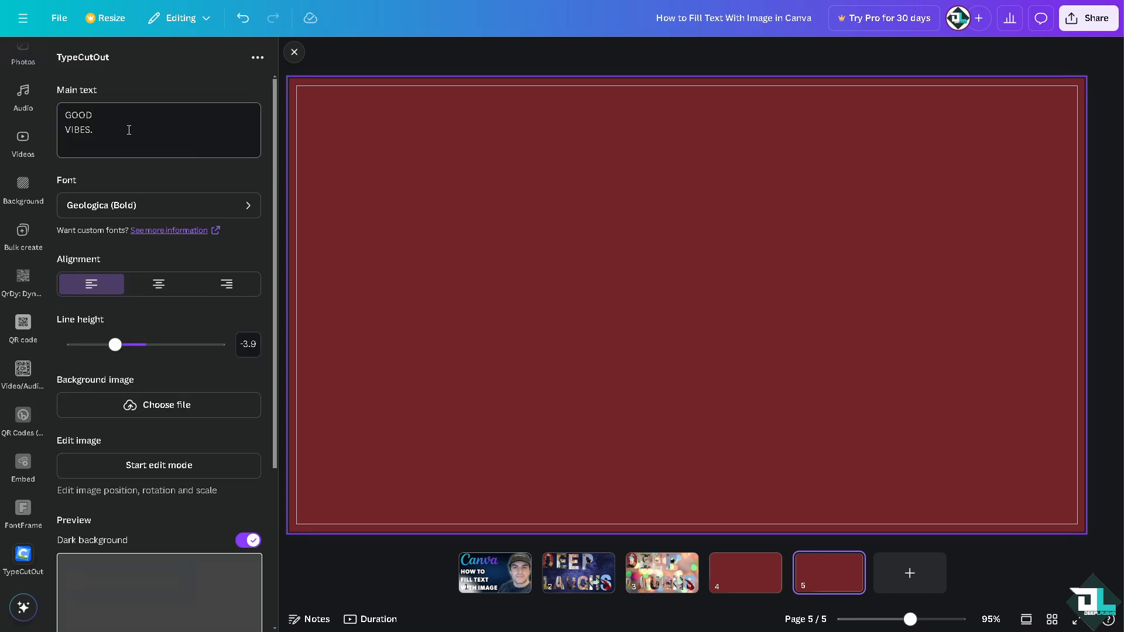
Replace the TypeCutOut main text with "How to Fill Text With Image in Canva" and upload the Canva thumbnail picture as its background image
{"action": "scroll", "coordinate": [146, 529], "scroll_direction": "down", "scroll_amount": 2}
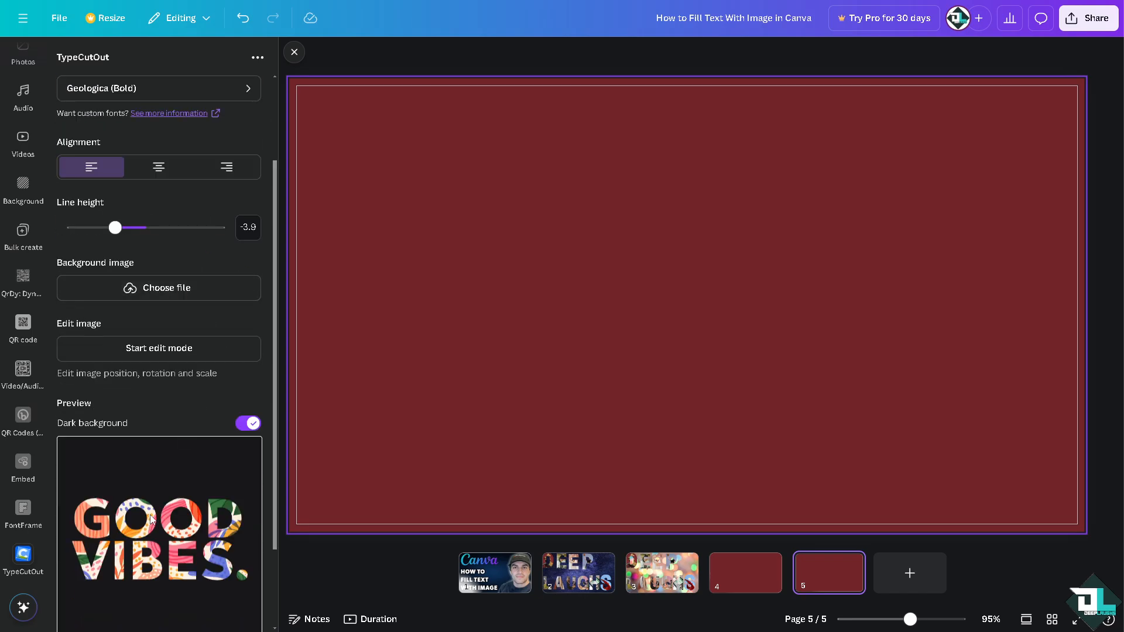
{"action": "scroll", "coordinate": [173, 245], "scroll_direction": "up", "scroll_amount": 2}
{"action": "key", "text": "ctrl+a"}
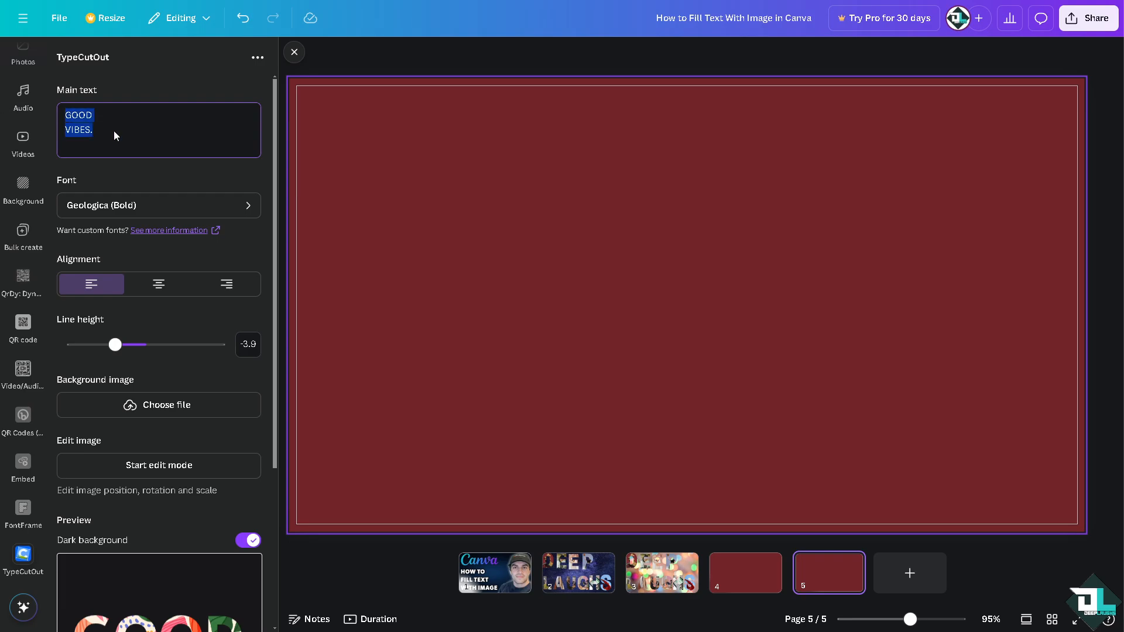
{"action": "type", "text": "How to Fill Text With Image in Canva"}
{"action": "scroll", "coordinate": [199, 301], "scroll_direction": "down", "scroll_amount": 3}
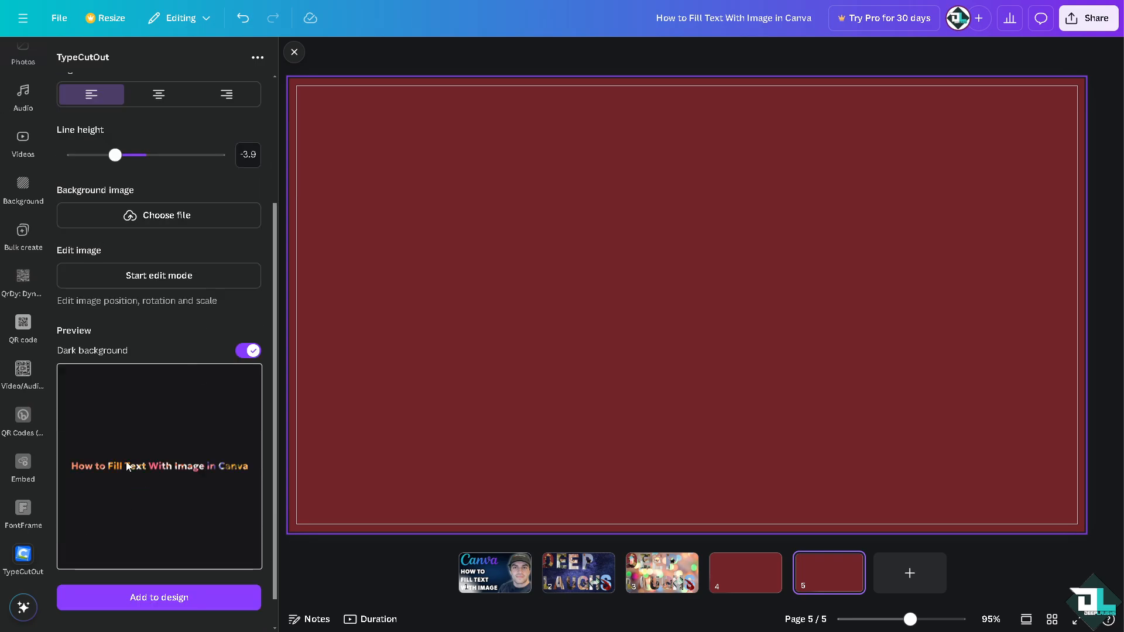
{"action": "left_click", "coordinate": [153, 219]}
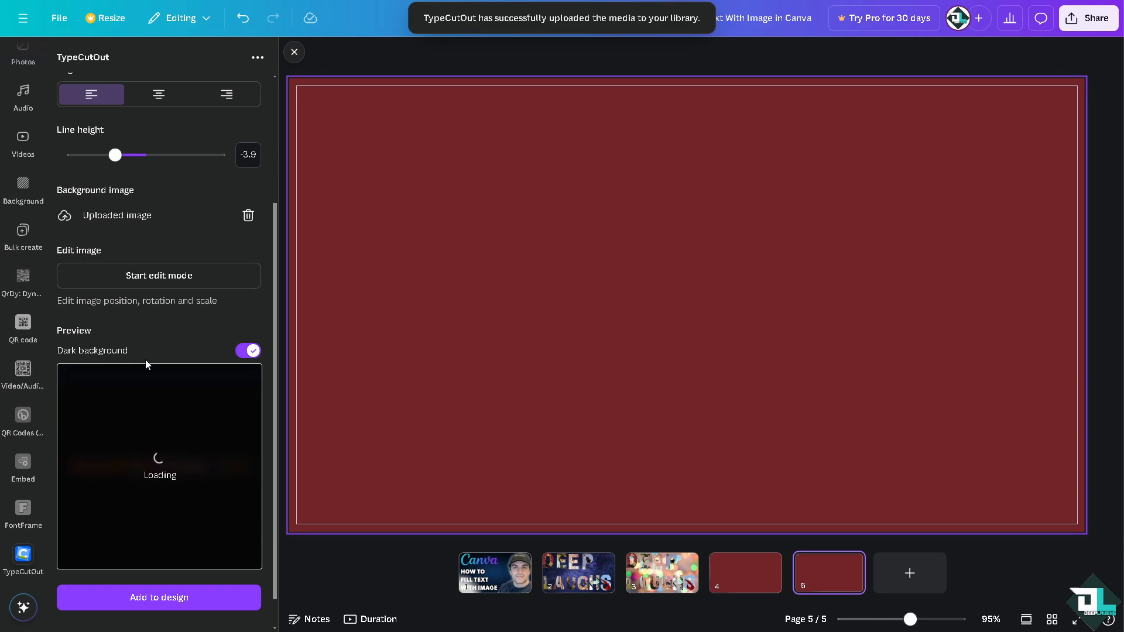
Reposition the background image behind the text, setting its rotation to -1 and scale to 0.178, and finish editing it
{"action": "scroll", "coordinate": [146, 363], "scroll_direction": "down", "scroll_amount": 1}
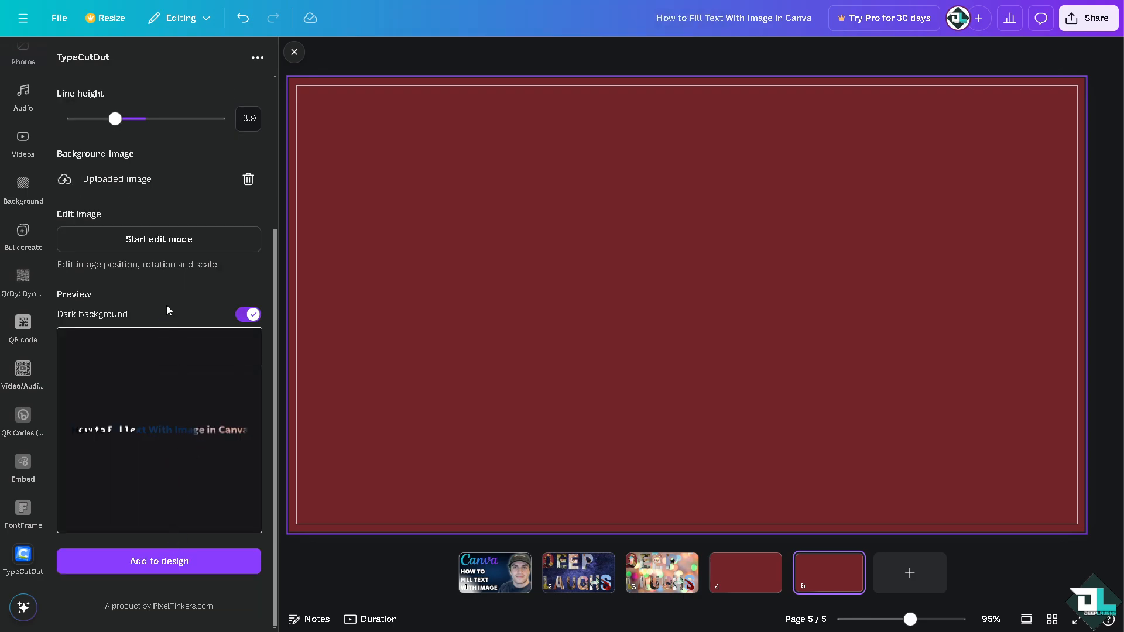
{"action": "left_click", "coordinate": [177, 241]}
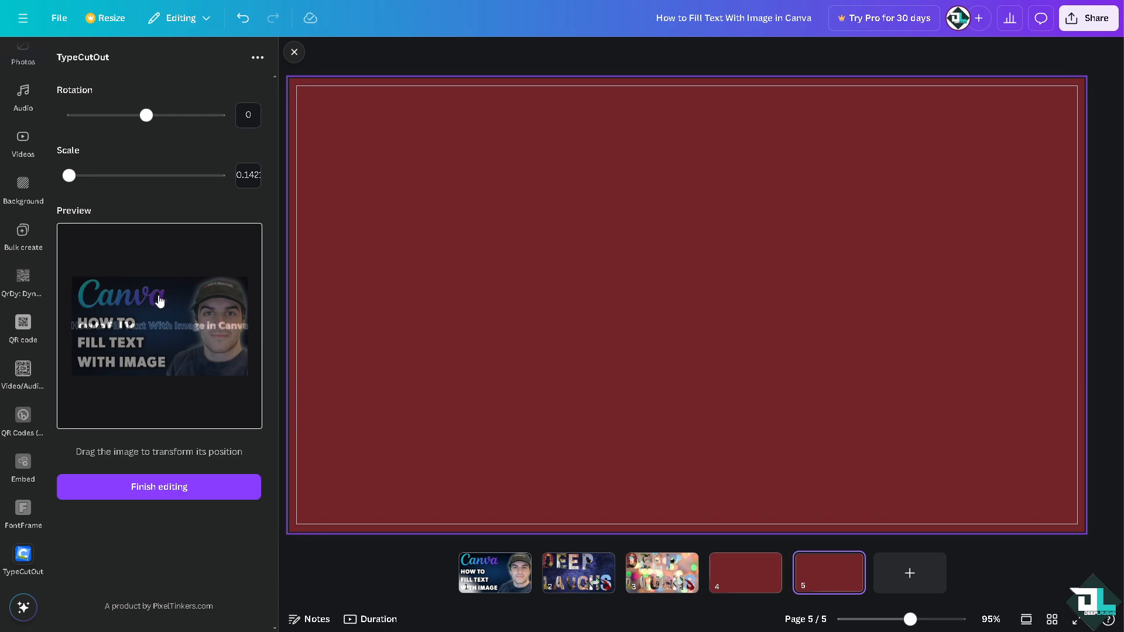
{"action": "left_click_drag", "start_coordinate": [148, 329], "coordinate": [144, 365]}
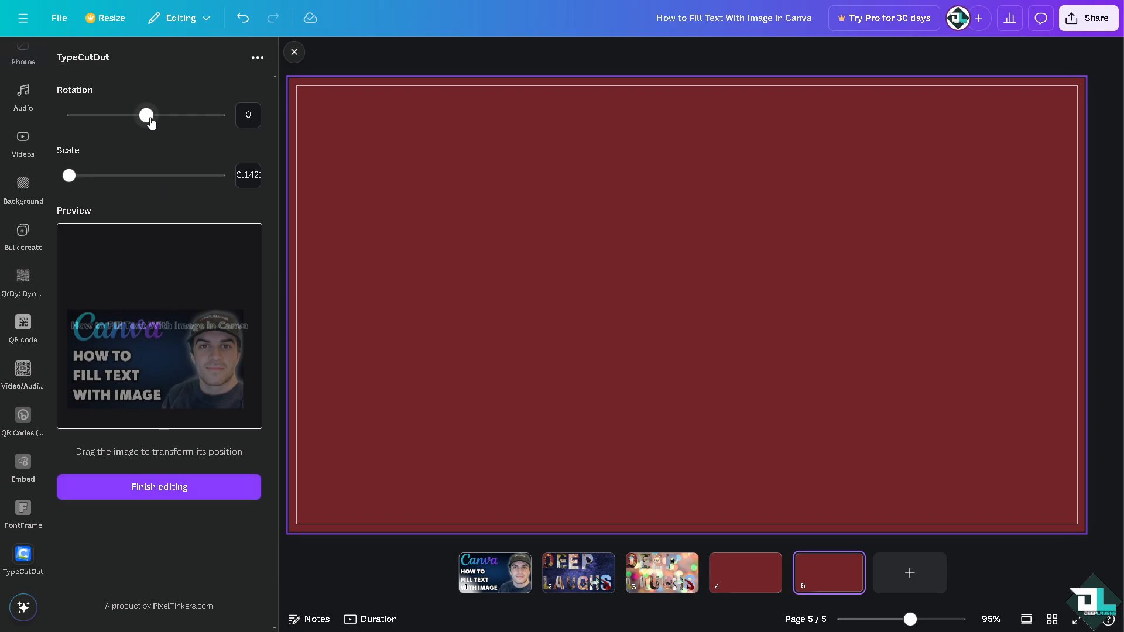
{"action": "left_click_drag", "start_coordinate": [145, 115], "coordinate": [191, 116]}
{"action": "mouse_move", "coordinate": [68, 175]}
{"action": "left_mouse_down"}
{"action": "mouse_move", "coordinate": [117, 178]}
{"action": "mouse_move", "coordinate": [47, 182]}
{"action": "mouse_move", "coordinate": [71, 183]}
{"action": "left_mouse_up"}
{"action": "left_click_drag", "start_coordinate": [191, 115], "coordinate": [146, 125]}
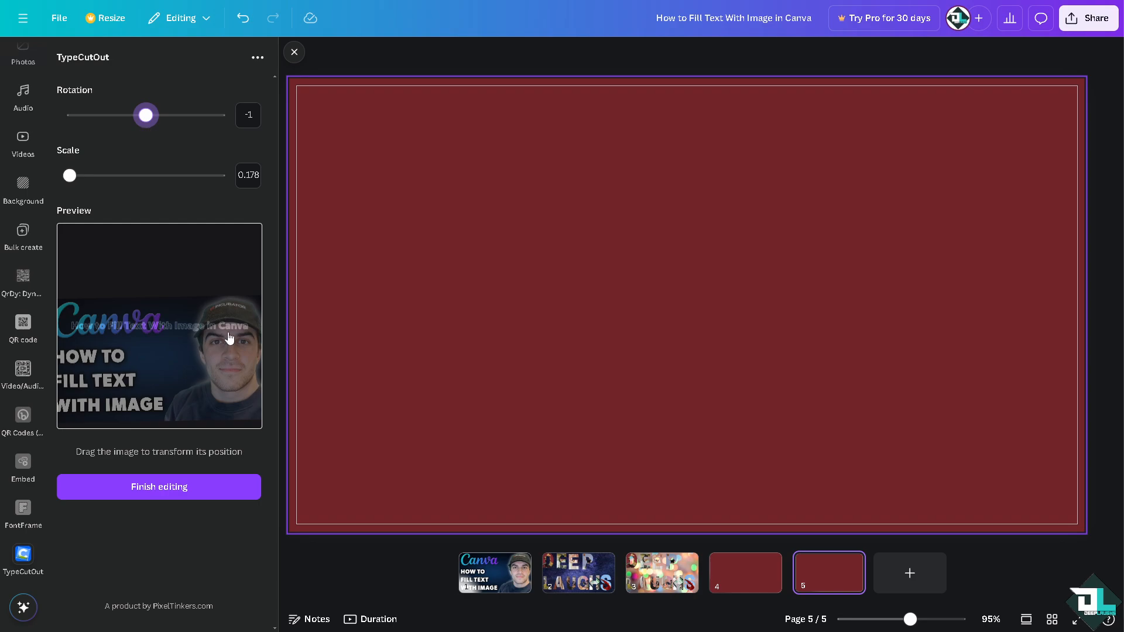
{"action": "left_click_drag", "start_coordinate": [184, 319], "coordinate": [198, 314]}
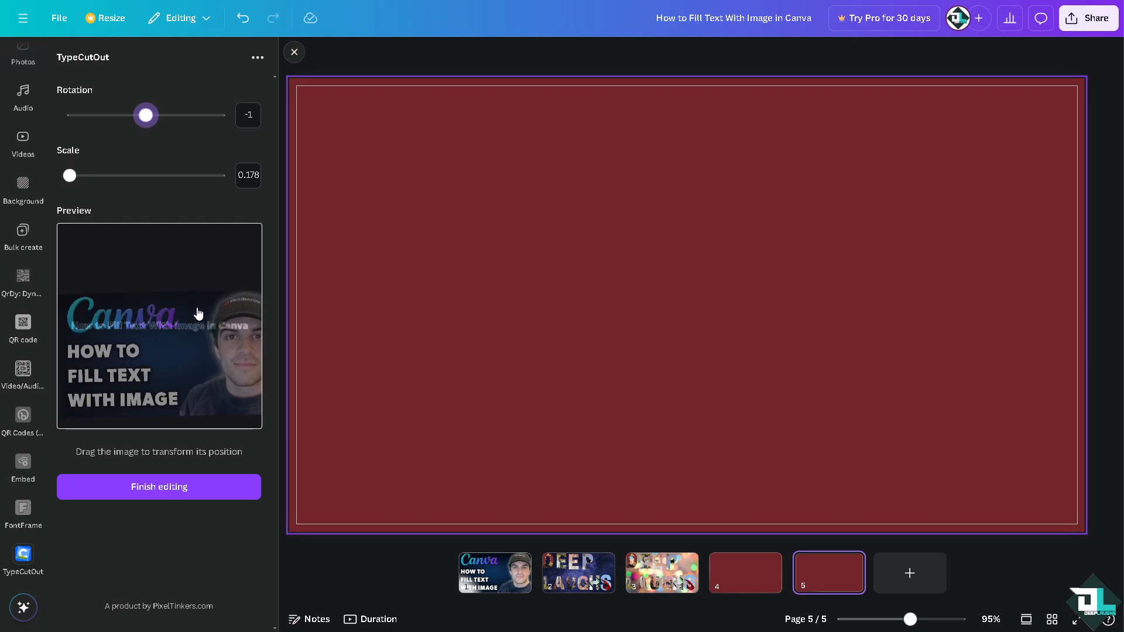
{"action": "left_click", "coordinate": [165, 495]}
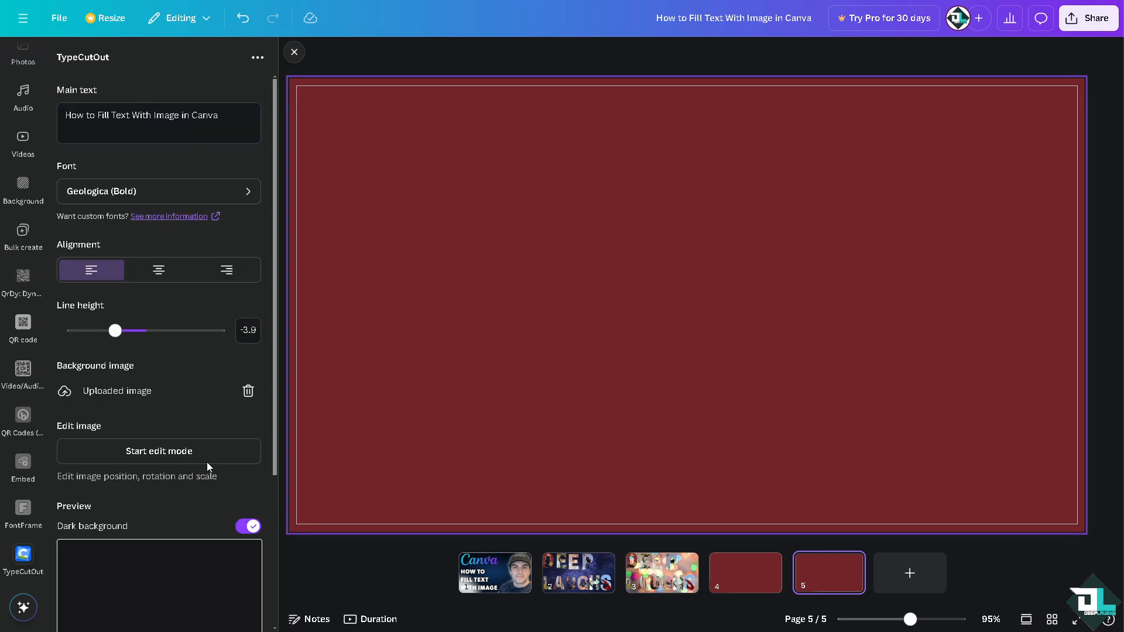
Add the image-filled text to the fifth page and enlarge it across most of the page width
{"action": "scroll", "coordinate": [181, 395], "scroll_direction": "down", "scroll_amount": 4}
{"action": "left_click", "coordinate": [144, 563]}
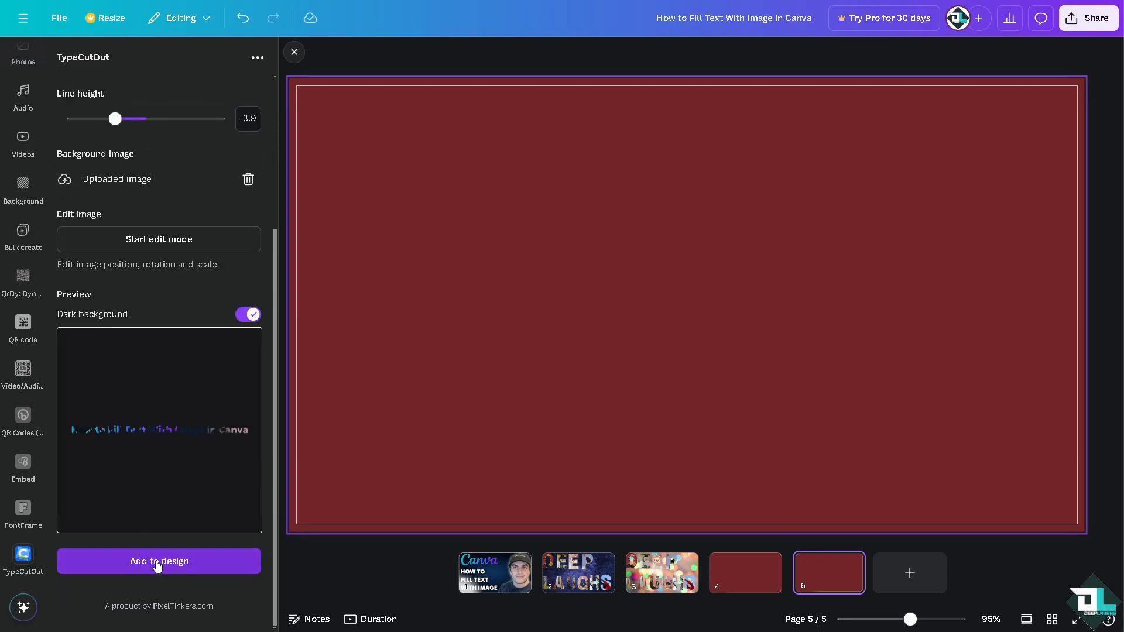
{"action": "left_click_drag", "start_coordinate": [514, 295], "coordinate": [348, 190]}
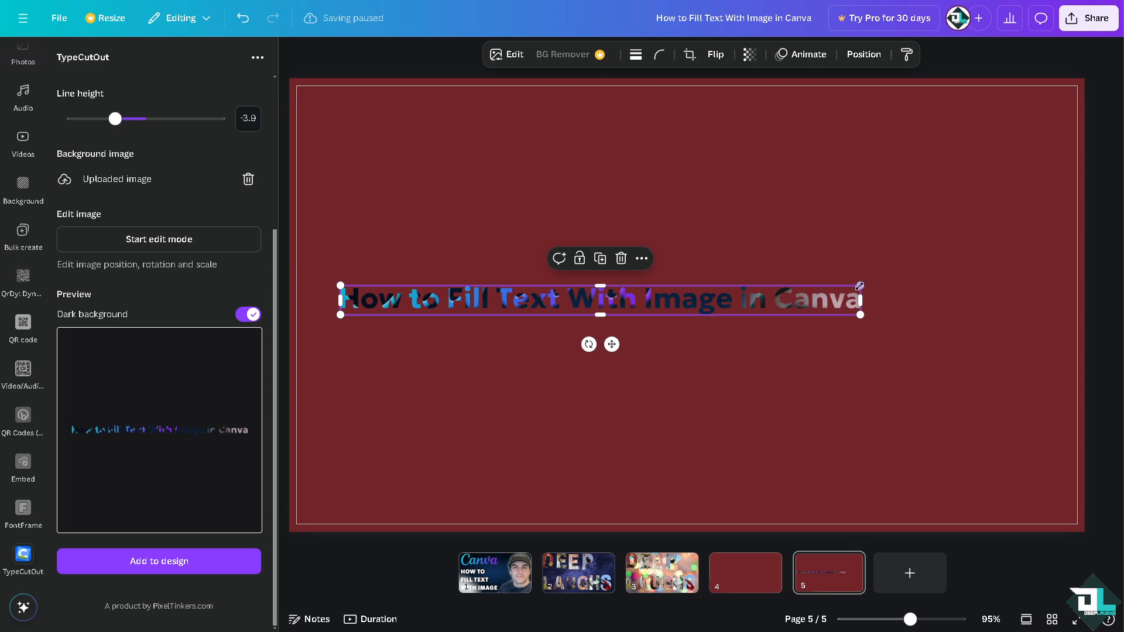
{"action": "left_click_drag", "start_coordinate": [861, 285], "coordinate": [956, 229]}
{"action": "left_click", "coordinate": [695, 175]}
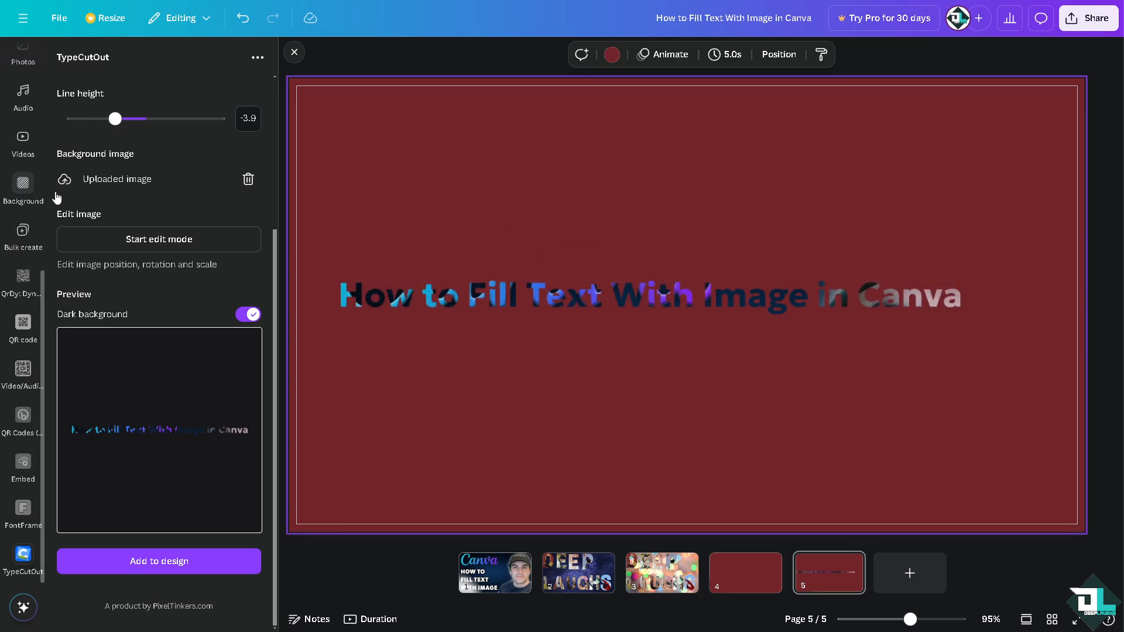
Apply the orange flames on black photo as the fifth page's background
{"action": "left_click", "coordinate": [23, 182]}
{"action": "left_click", "coordinate": [146, 281]}
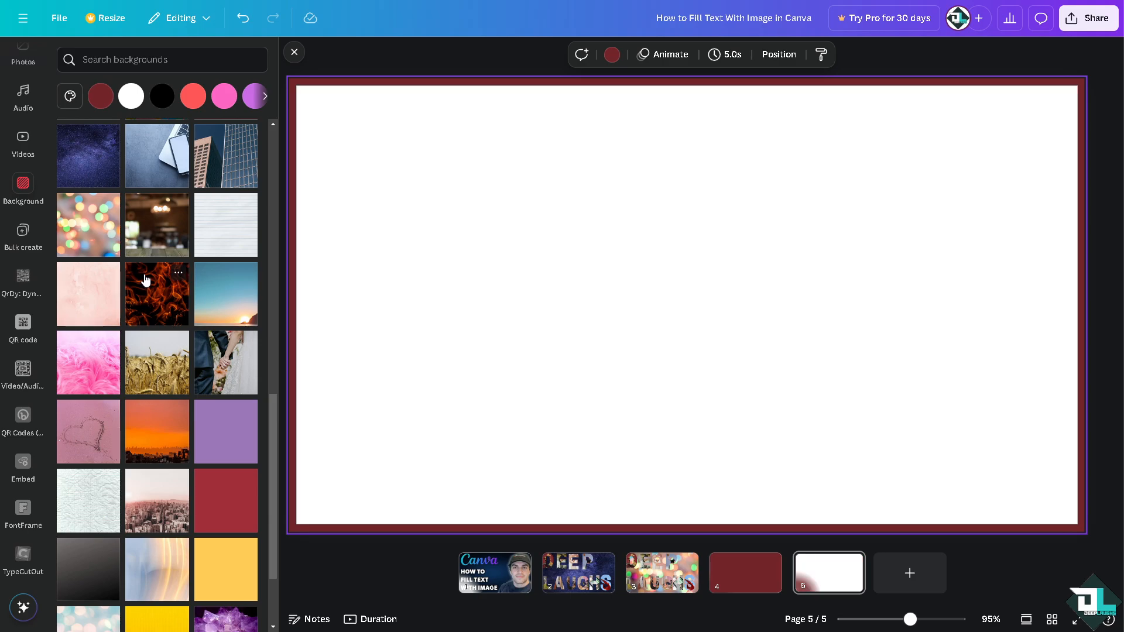
{"action": "scroll", "coordinate": [123, 409], "scroll_direction": "down", "scroll_amount": 2}
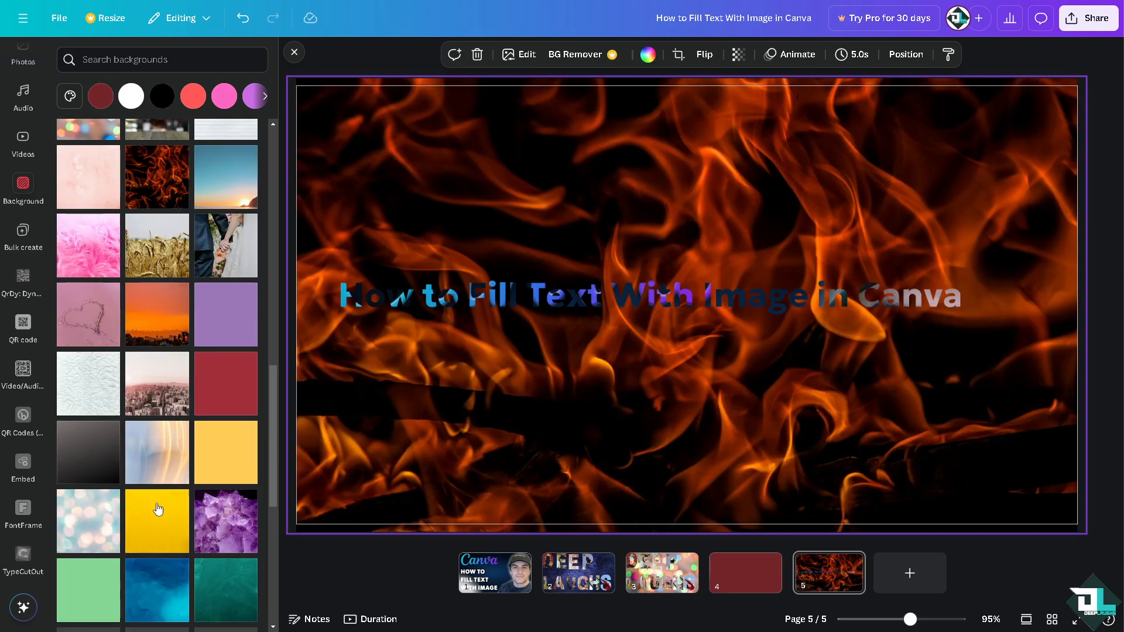
Replace the fifth page's background with the pale blue photo with golden light streaks
{"action": "left_click", "coordinate": [104, 514]}
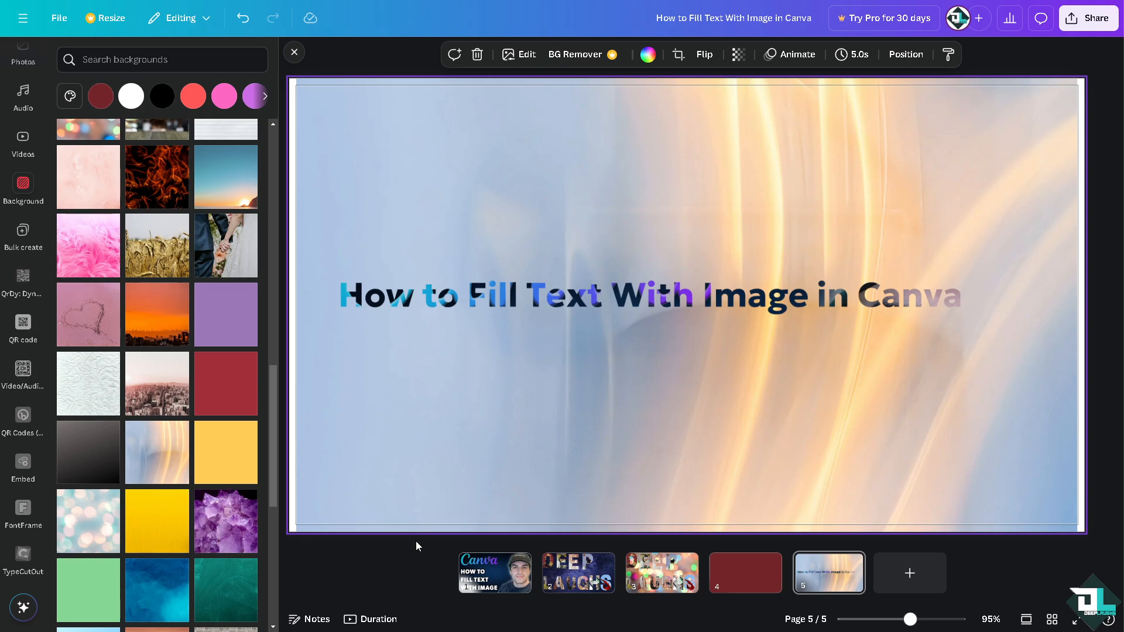
Preview the design full screen from the first page through to the fifth, and exit the presentation
{"action": "left_click", "coordinate": [479, 585]}
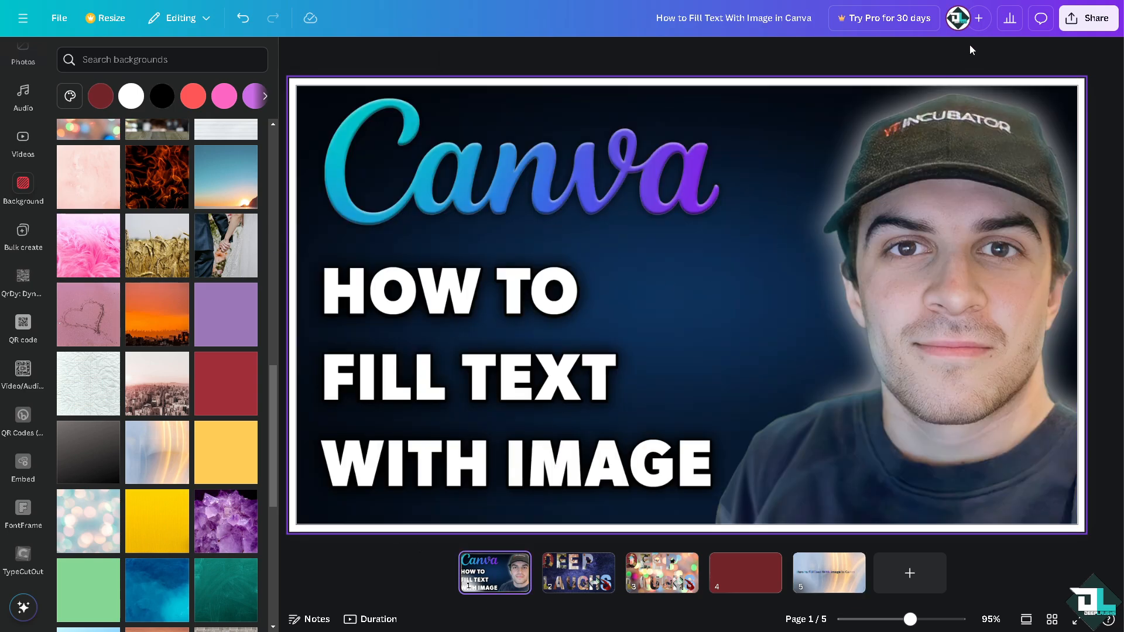
{"action": "left_click", "coordinate": [1079, 622]}
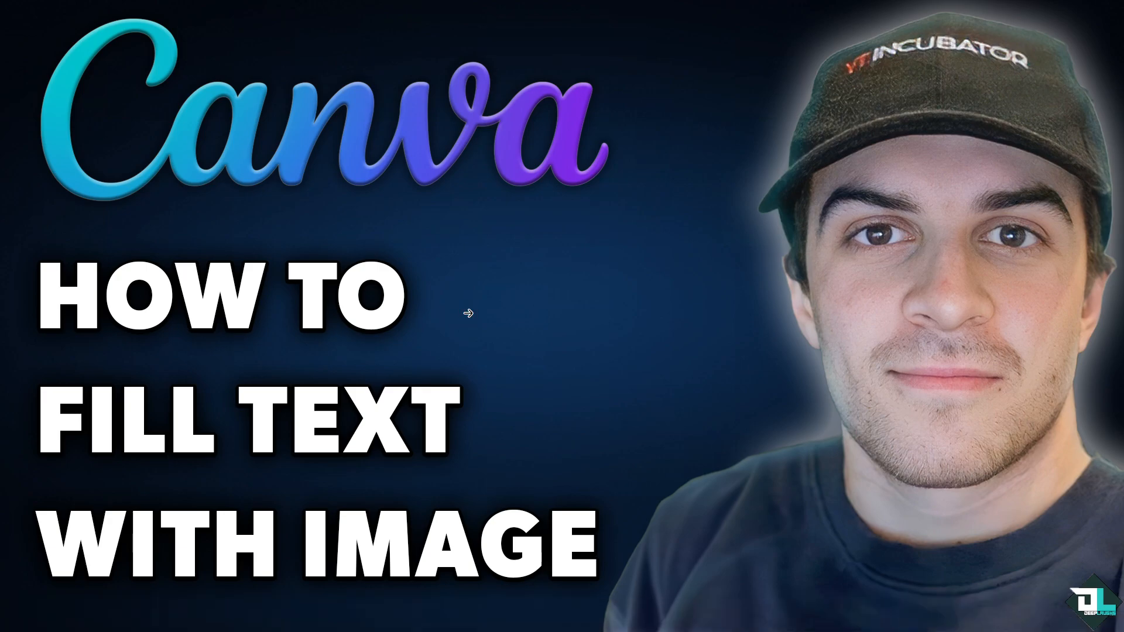
{"action": "left_click", "coordinate": [686, 350]}
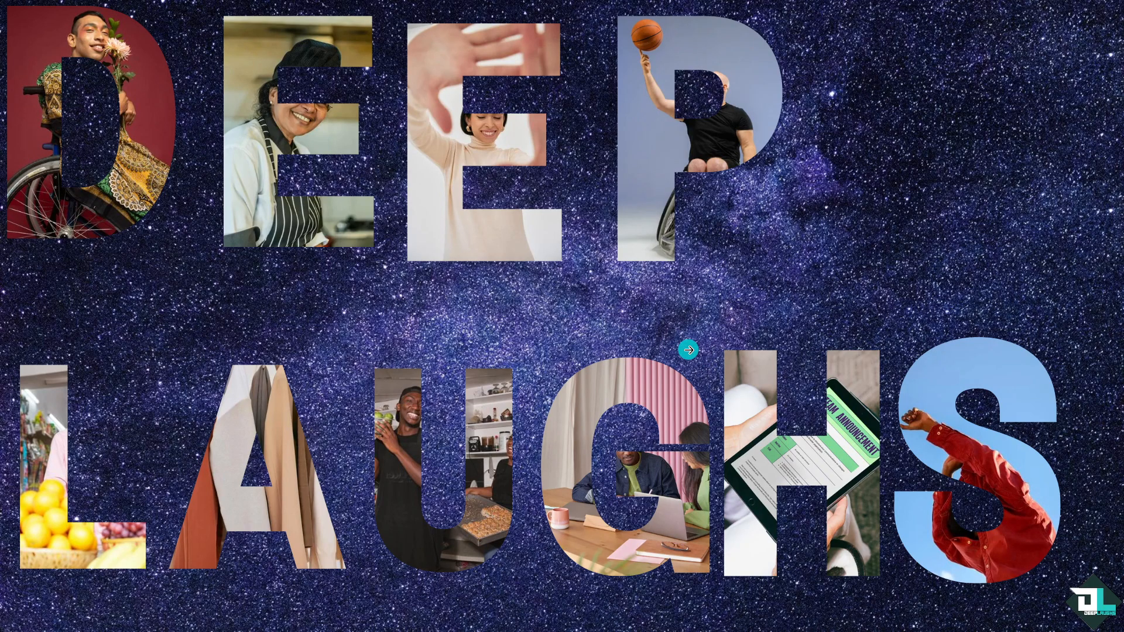
{"action": "left_click", "coordinate": [690, 346]}
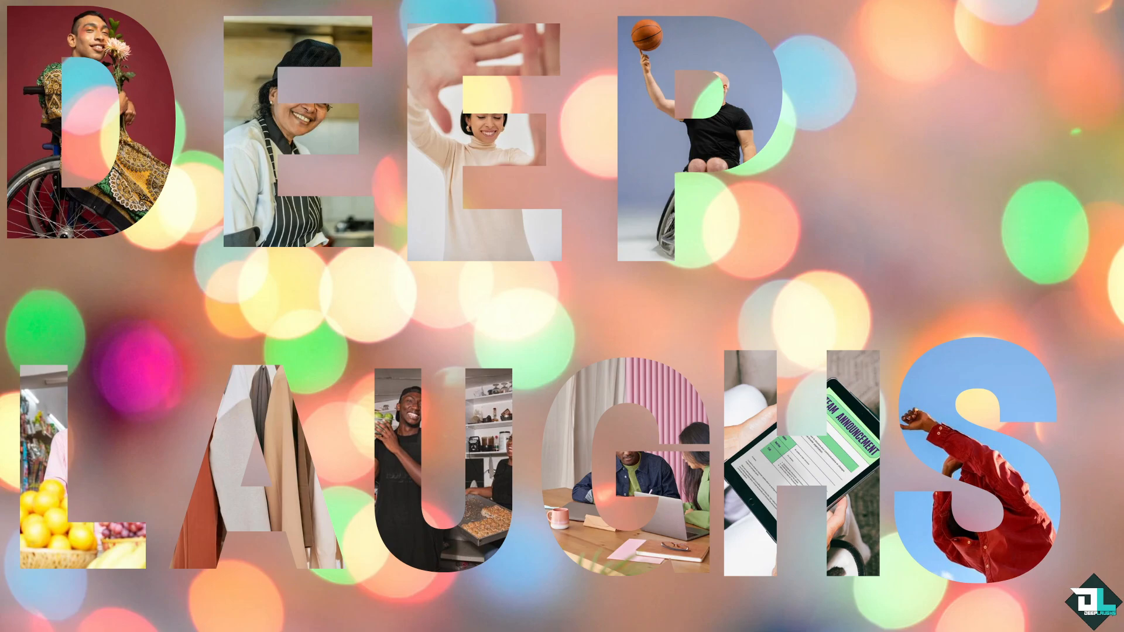
{"action": "left_click", "coordinate": [340, 360]}
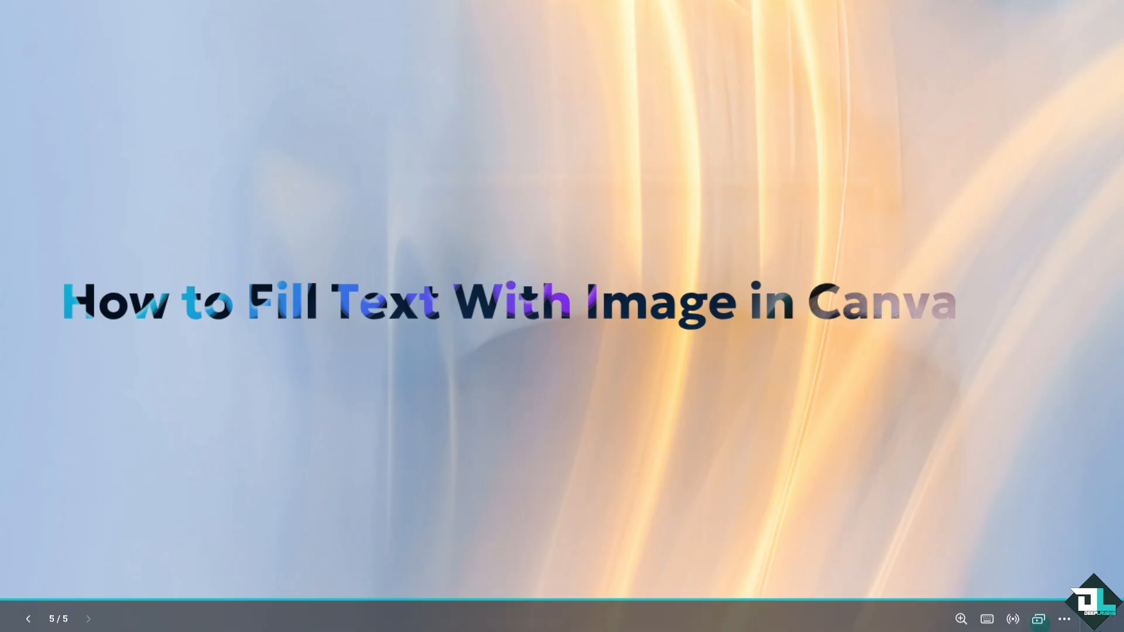
{"action": "key", "text": "Escape"}
Choose JPG as the download file type and view the page selection, and leave the download options without downloading
{"action": "left_click", "coordinate": [1088, 18]}
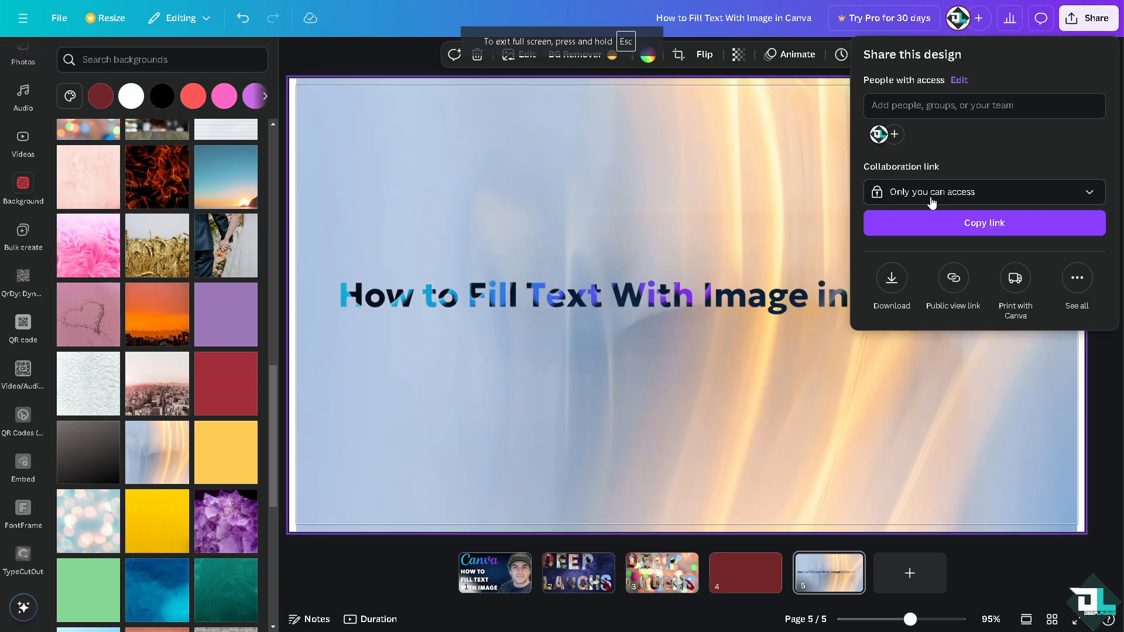
{"action": "left_click", "coordinate": [892, 280]}
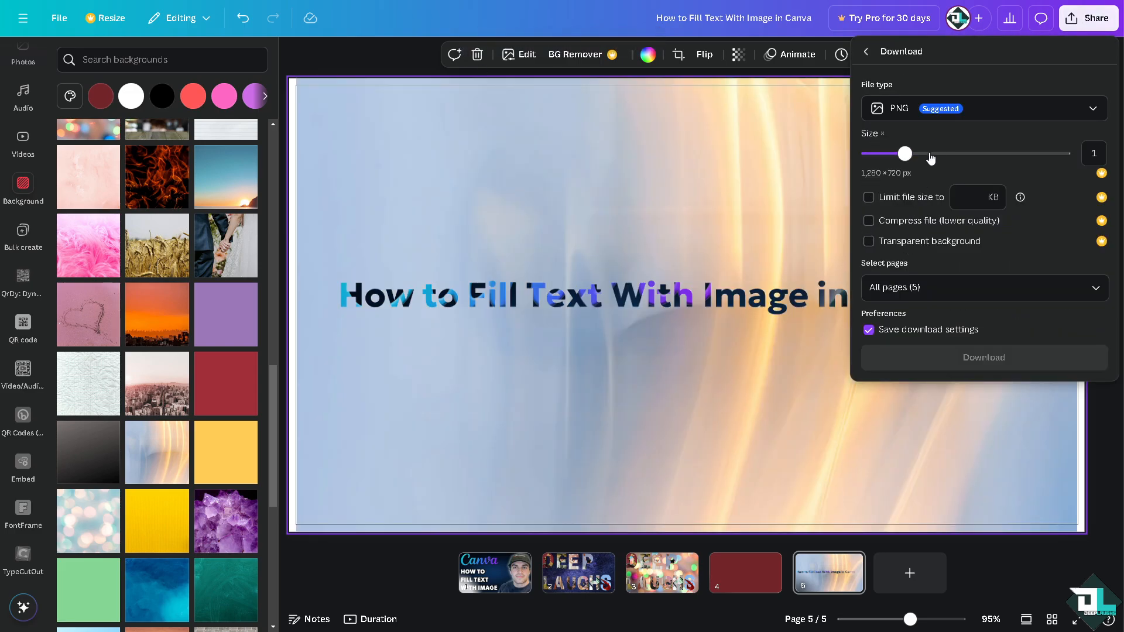
{"action": "left_click", "coordinate": [955, 115]}
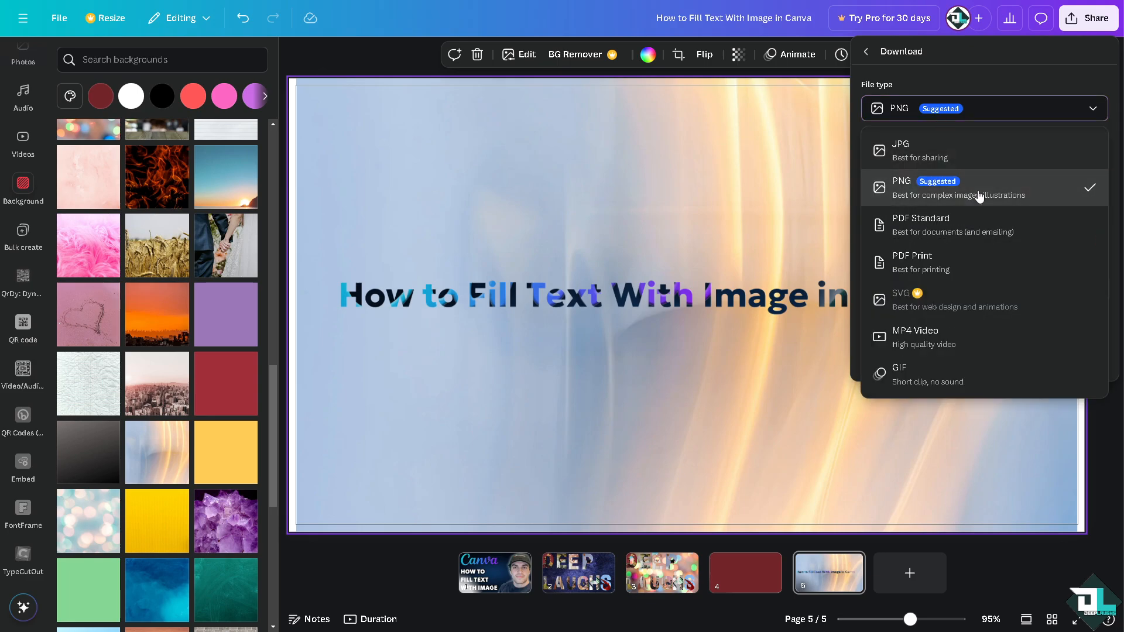
{"action": "left_click", "coordinate": [919, 157]}
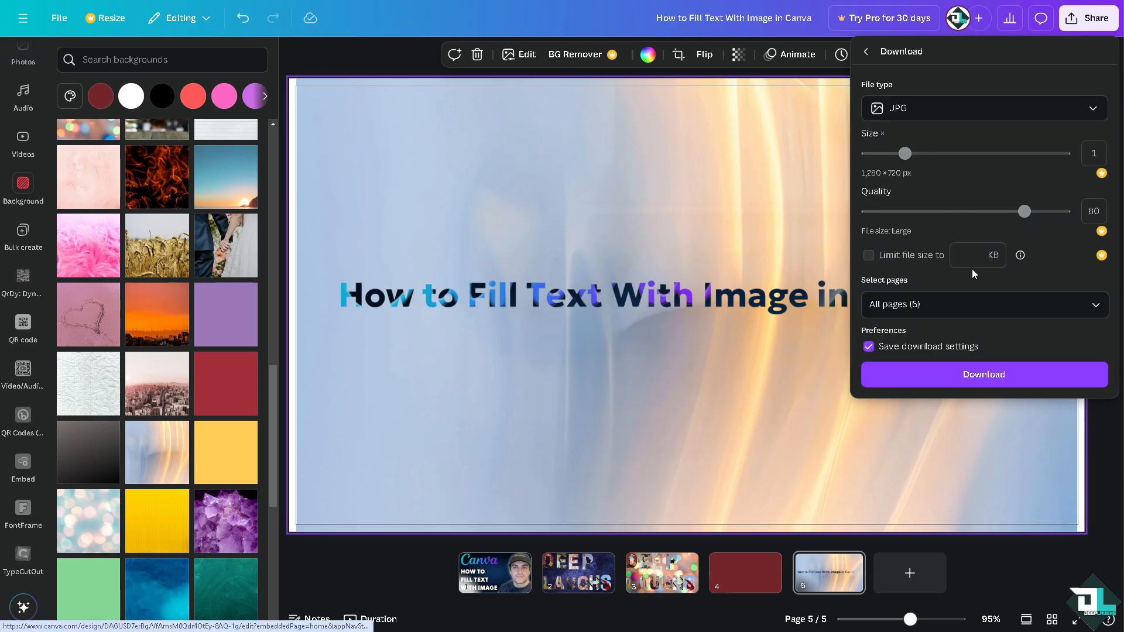
{"action": "left_click", "coordinate": [1089, 305]}
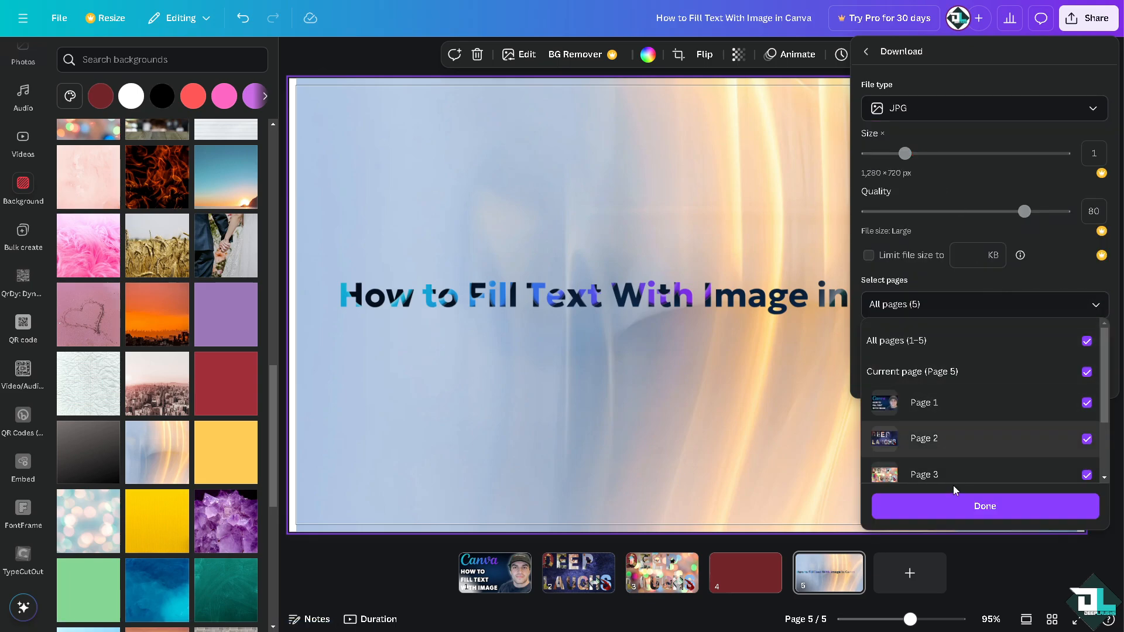
{"action": "left_click", "coordinate": [867, 54]}
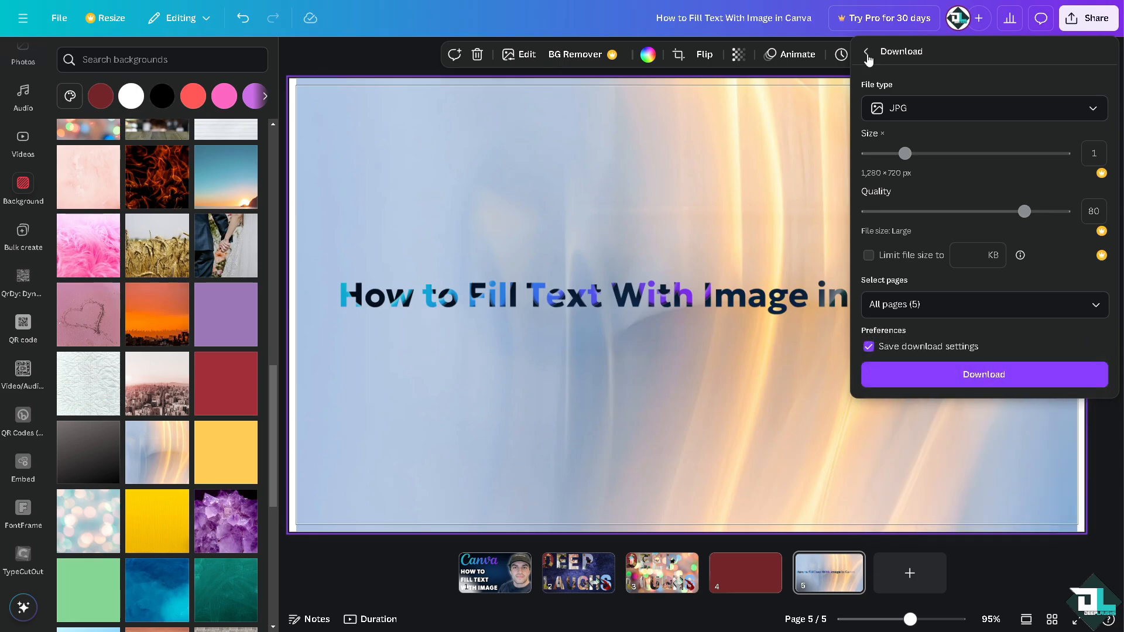
{"action": "left_click", "coordinate": [867, 52]}
Create the HTML embed code and smart embed link for the design, and return to the sharing options
{"action": "left_click", "coordinate": [1071, 279]}
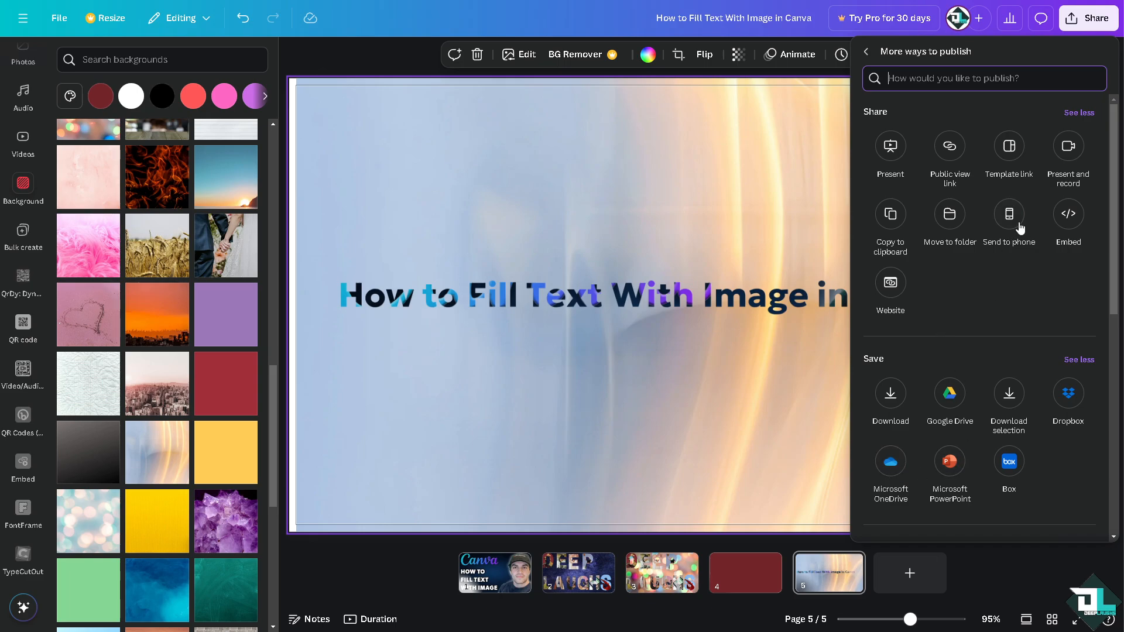
{"action": "left_click", "coordinate": [1069, 216]}
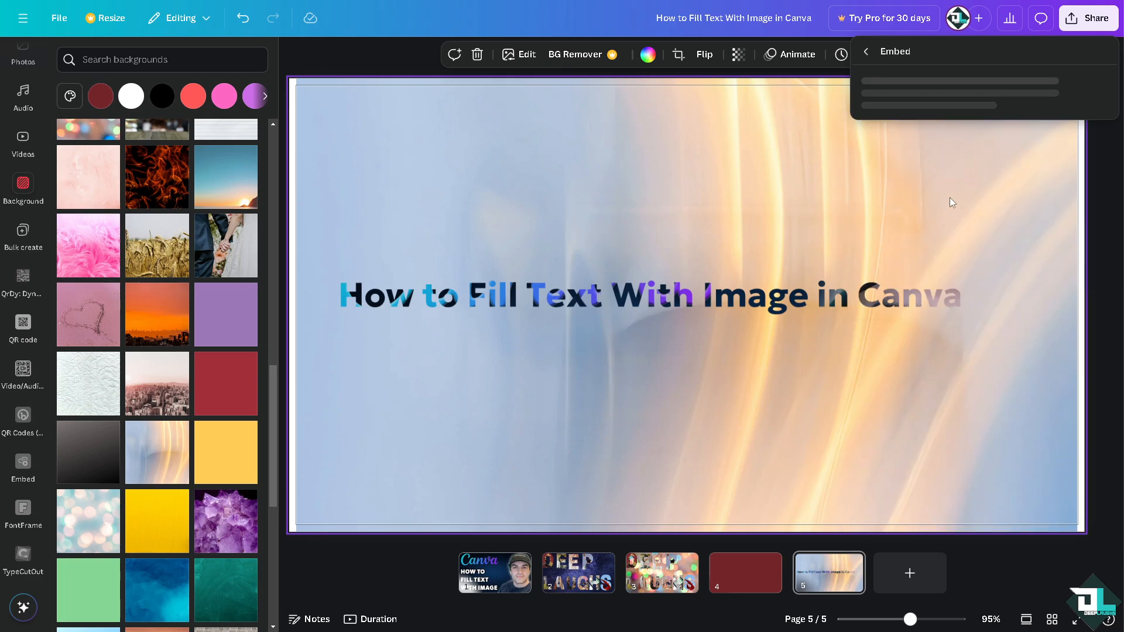
{"action": "left_click", "coordinate": [866, 51]}
{"action": "left_click", "coordinate": [1068, 215]}
{"action": "left_click", "coordinate": [929, 143]}
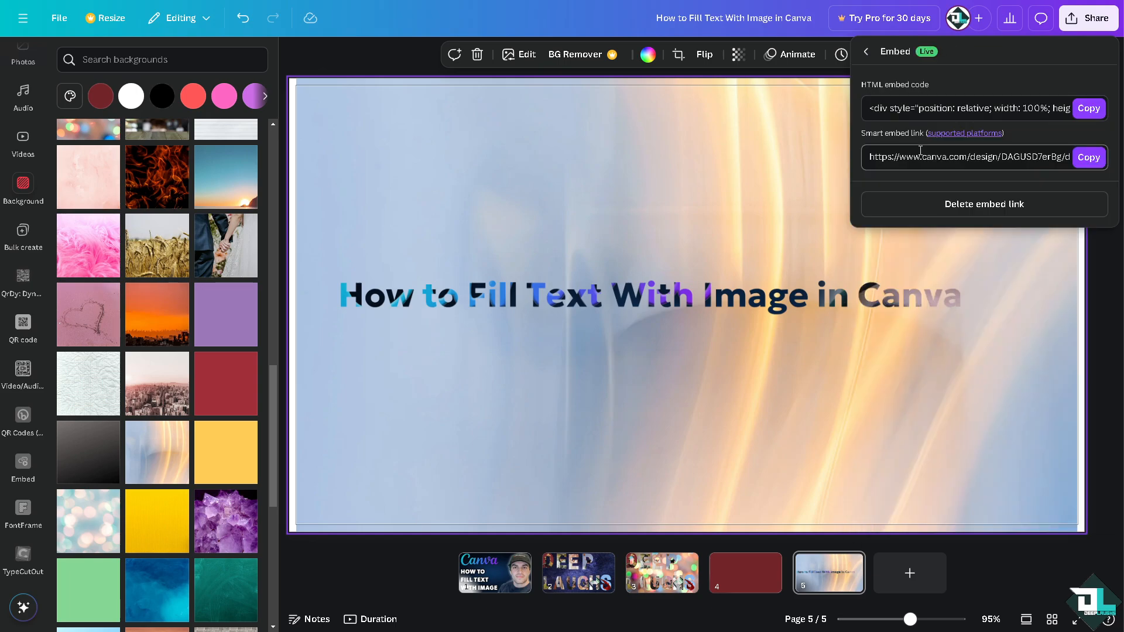
{"action": "left_click", "coordinate": [866, 52]}
{"action": "left_click", "coordinate": [867, 56]}
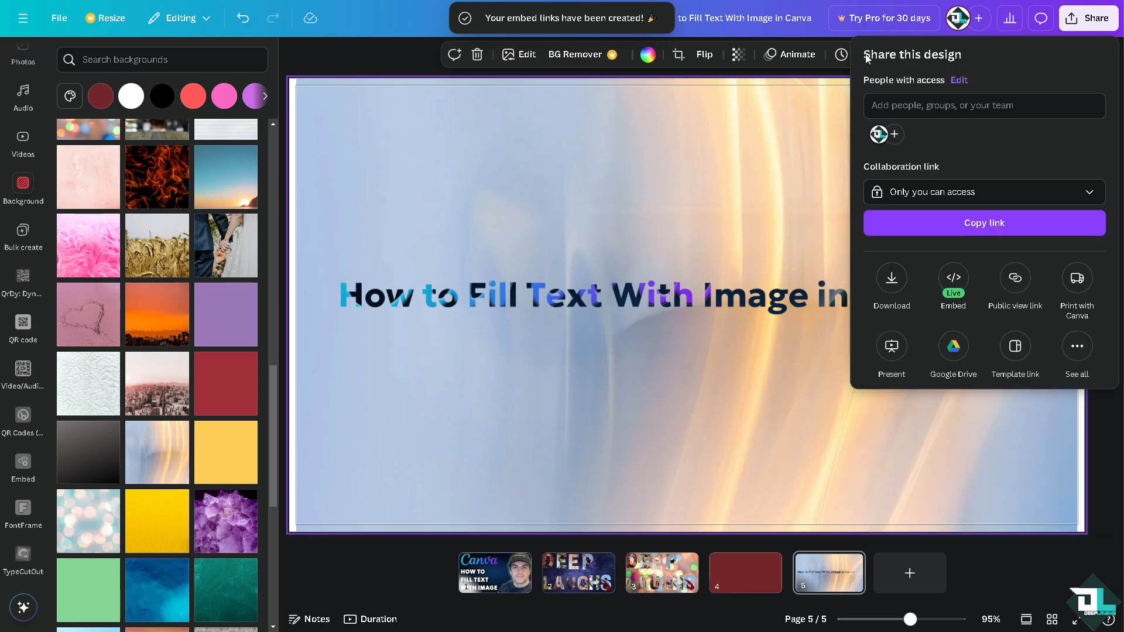
Set the collaboration link access to "Anyone with the link" and copy the link
{"action": "left_click", "coordinate": [943, 196]}
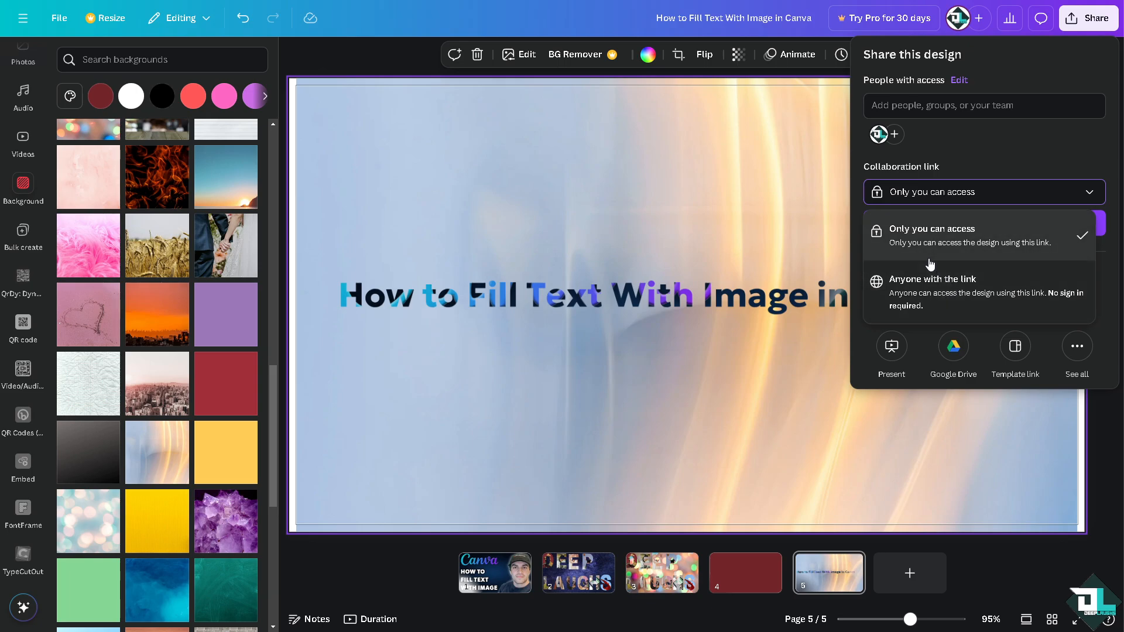
{"action": "left_click", "coordinate": [952, 294]}
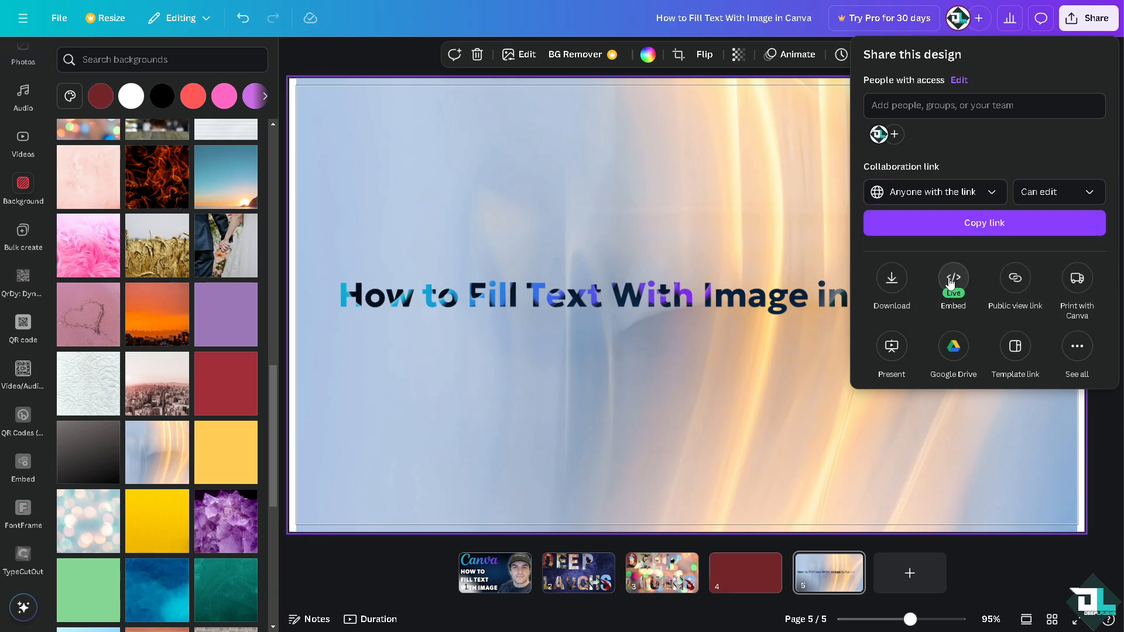
{"action": "left_click", "coordinate": [957, 230]}
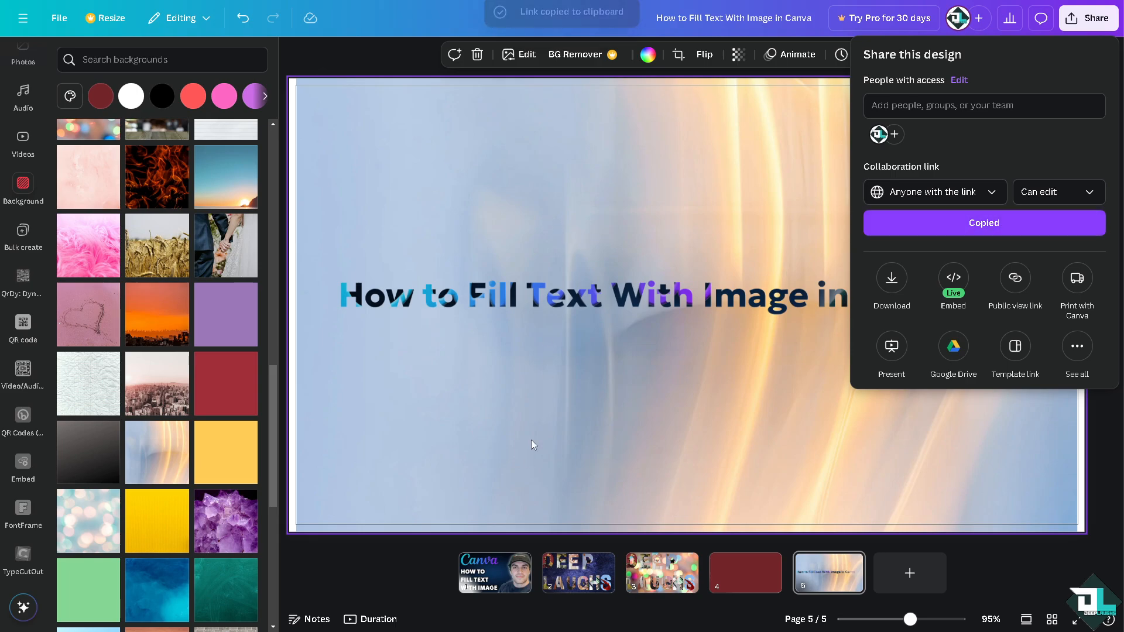
Close the sharing options and the background library, and return to the first page
{"action": "left_click", "coordinate": [294, 52]}
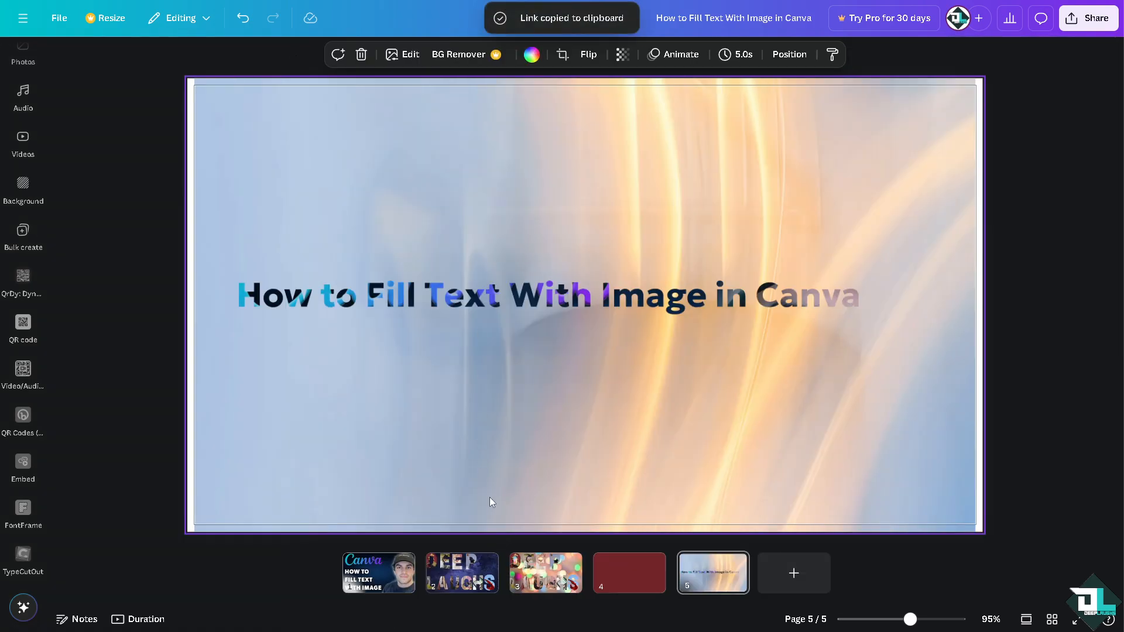
{"action": "left_click", "coordinate": [404, 567]}
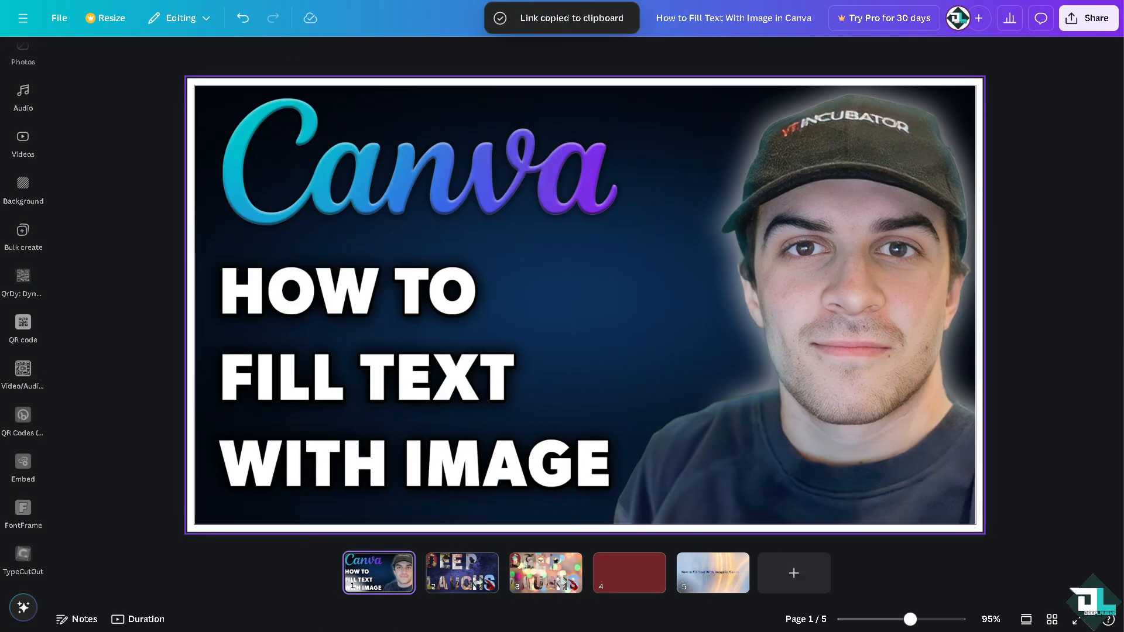